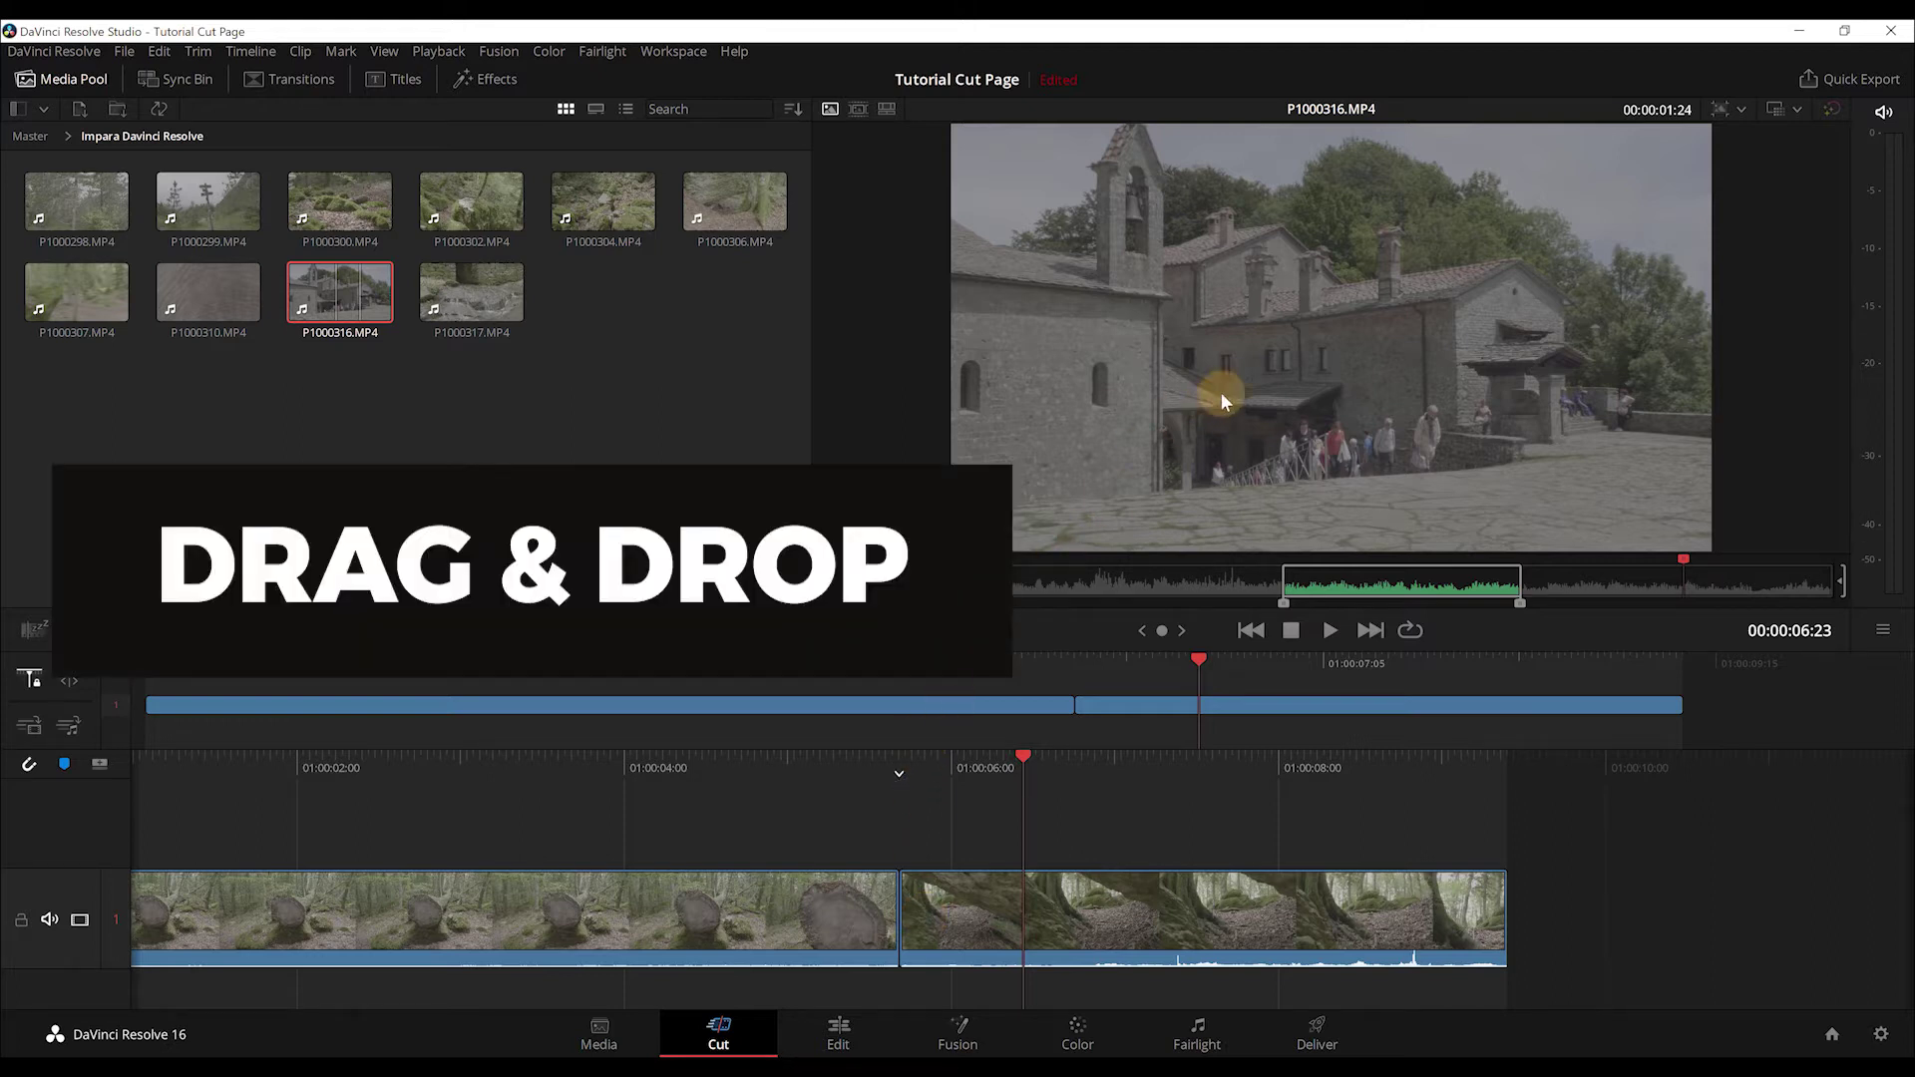
Drop church clip P1000316 on the timeline, remove it, then insert it between the forest clips
{"action": "left_click_drag", "start_coordinate": [1309, 363], "coordinate": [1071, 713]}
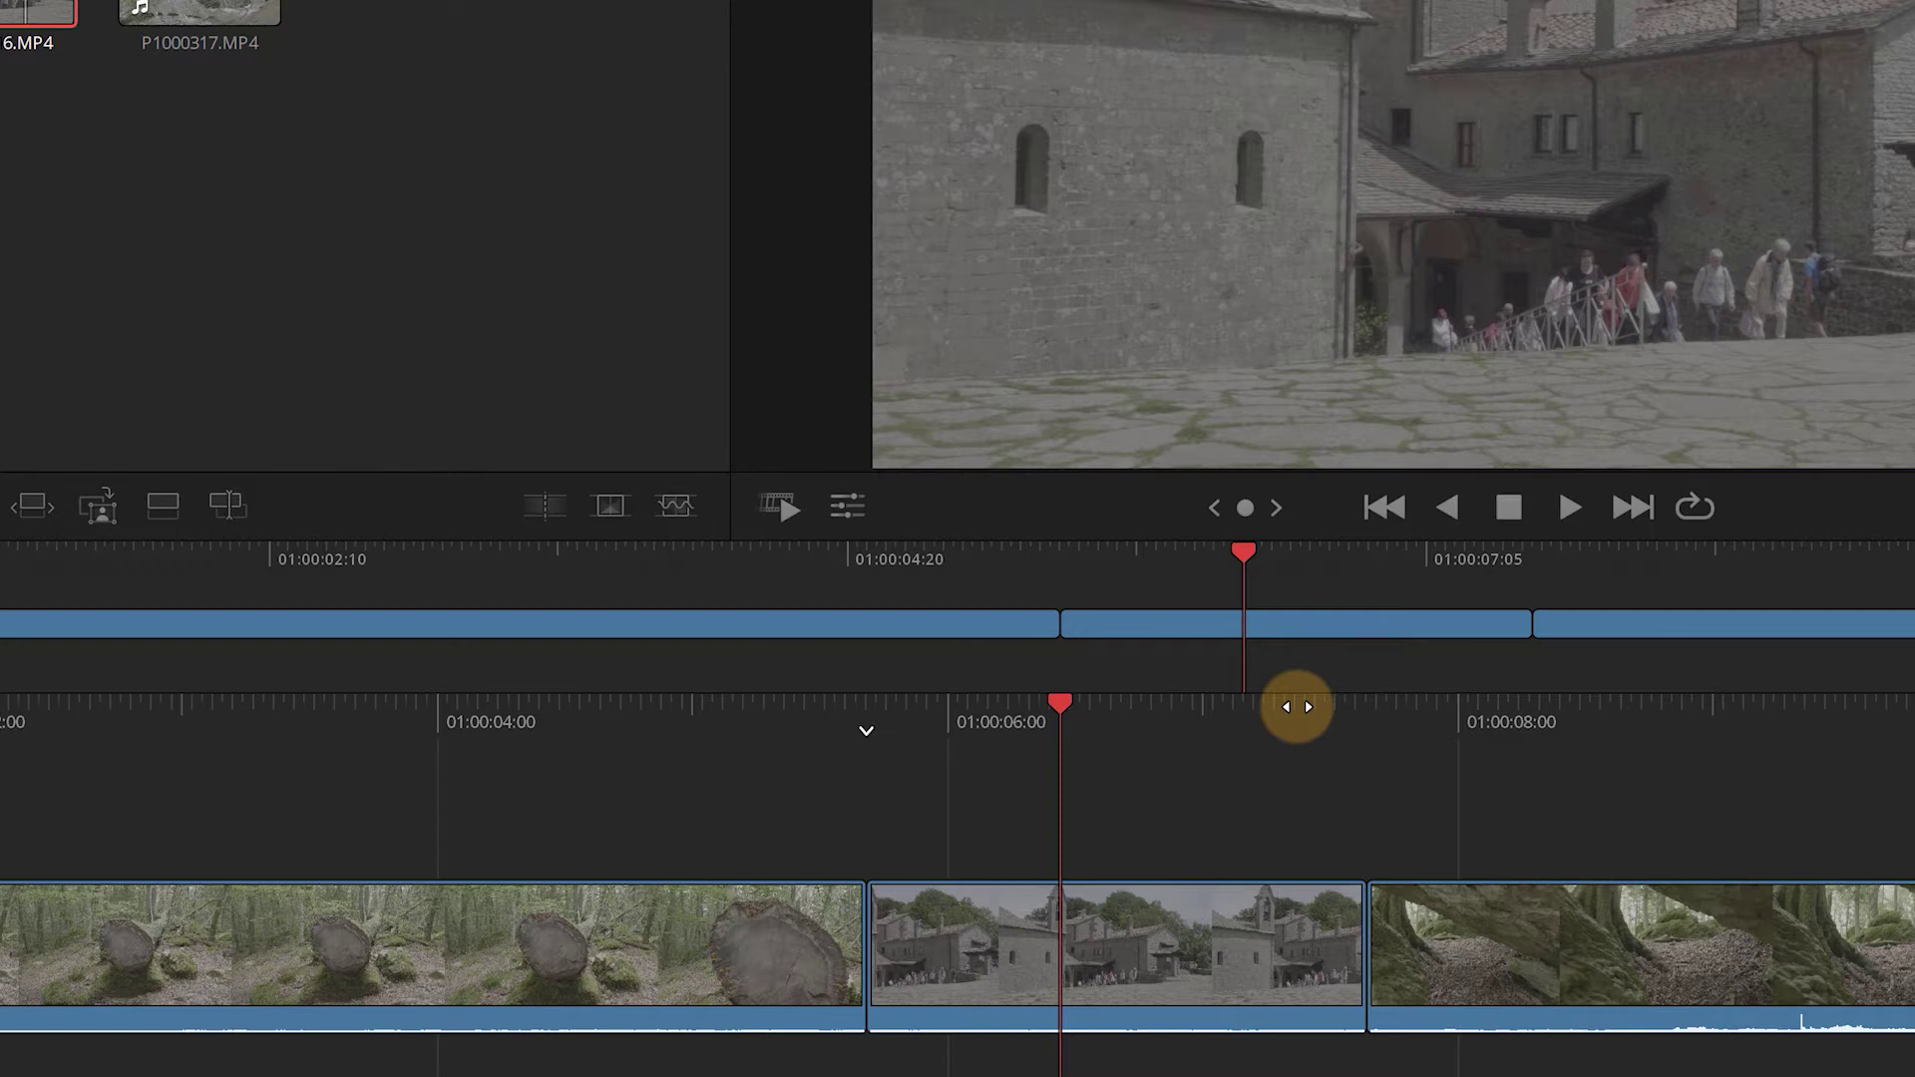
{"action": "key", "text": "Delete"}
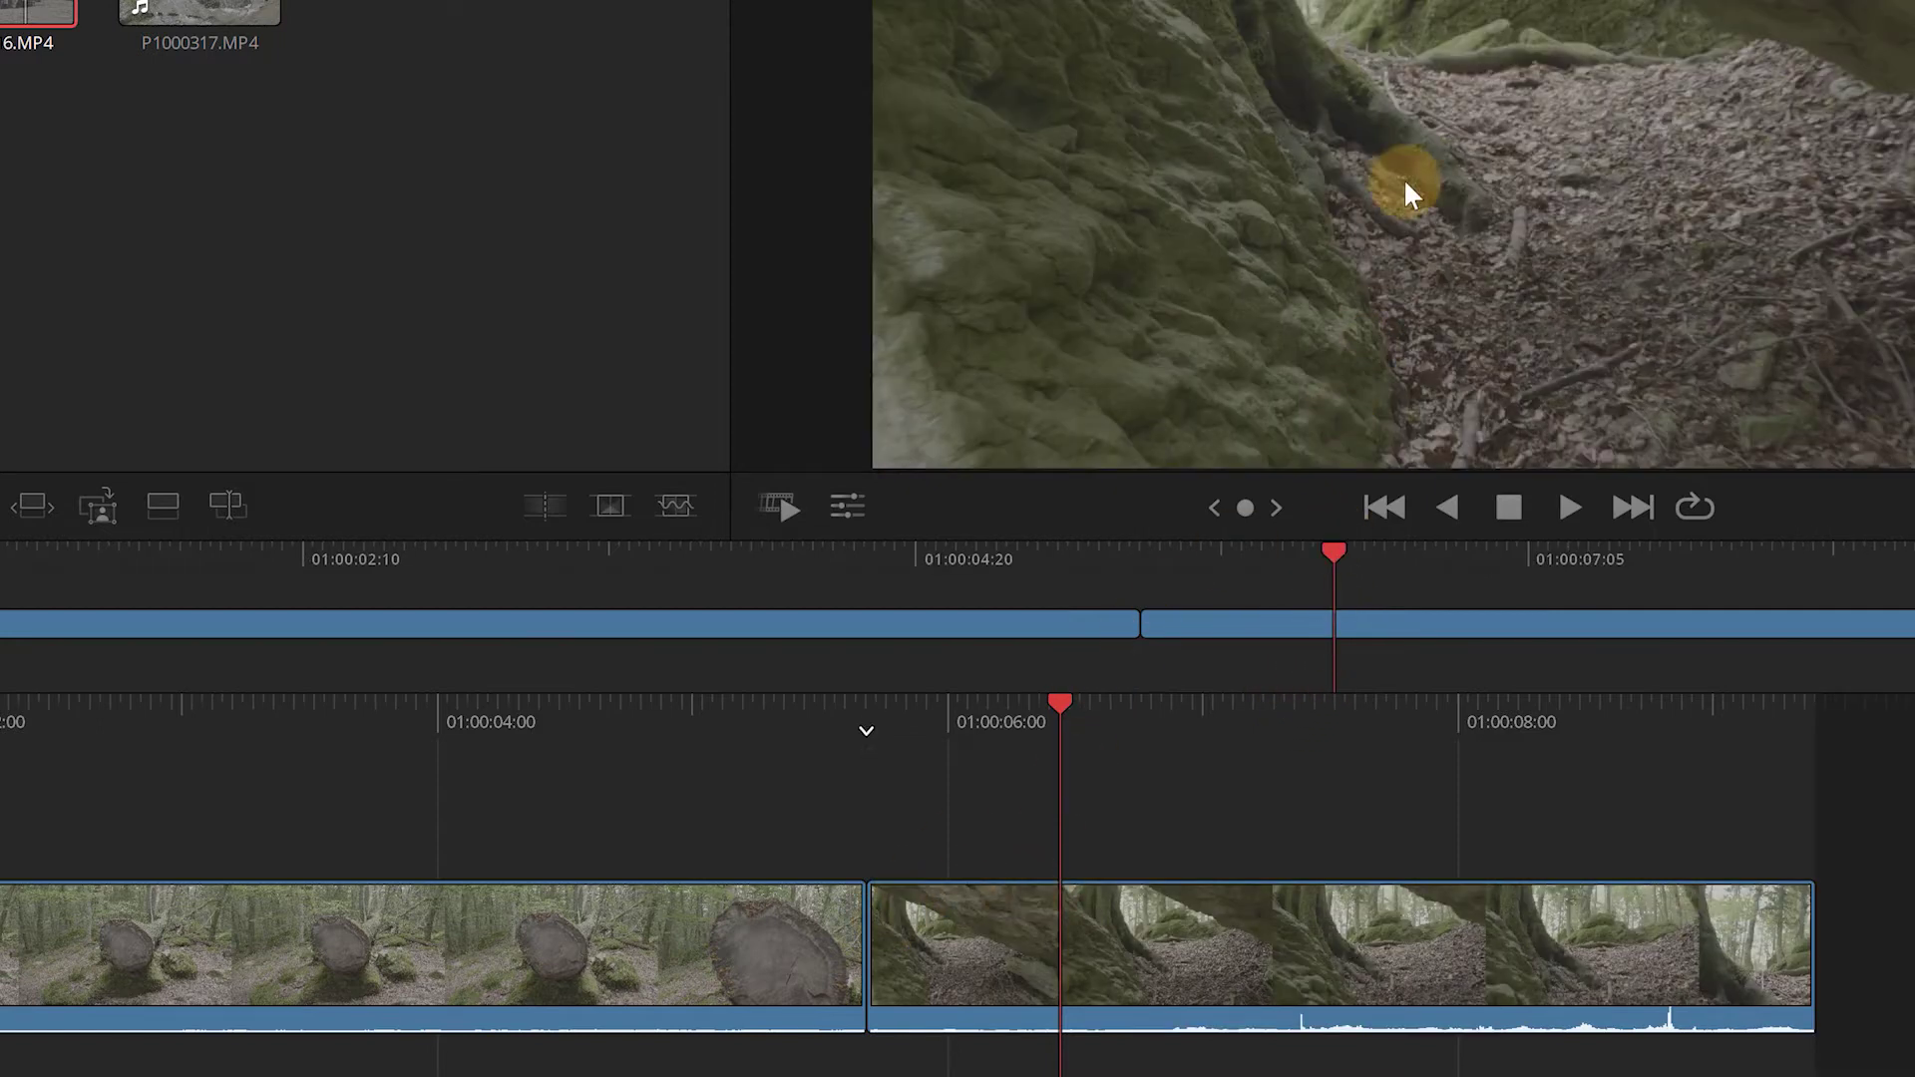
{"action": "key", "text": "q"}
{"action": "left_click_drag", "start_coordinate": [1561, 100], "coordinate": [869, 937]}
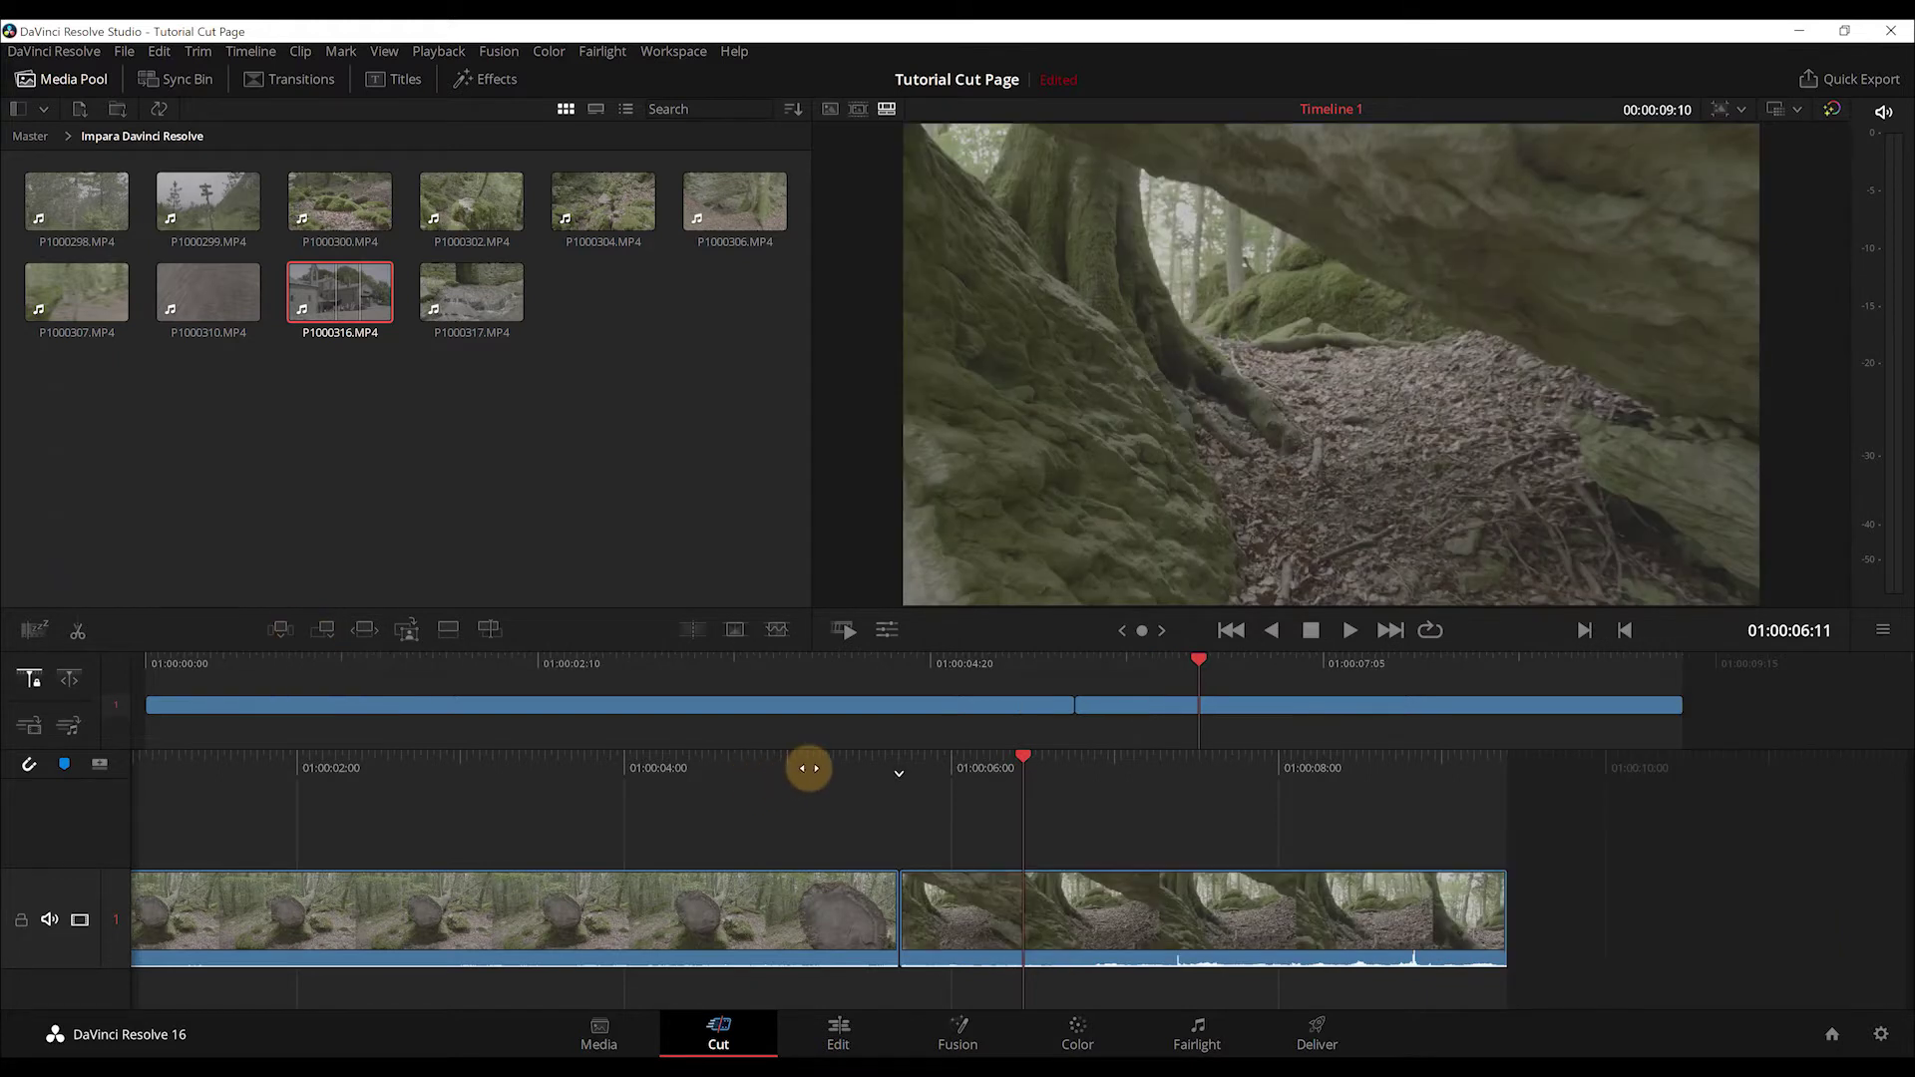
Remove the church clip, reload P1000316 for preview, and park the playhead near the forest cut
{"action": "mouse_move", "coordinate": [804, 765]}
{"action": "left_mouse_down"}
{"action": "mouse_move", "coordinate": [998, 767]}
{"action": "mouse_move", "coordinate": [878, 773]}
{"action": "left_mouse_up"}
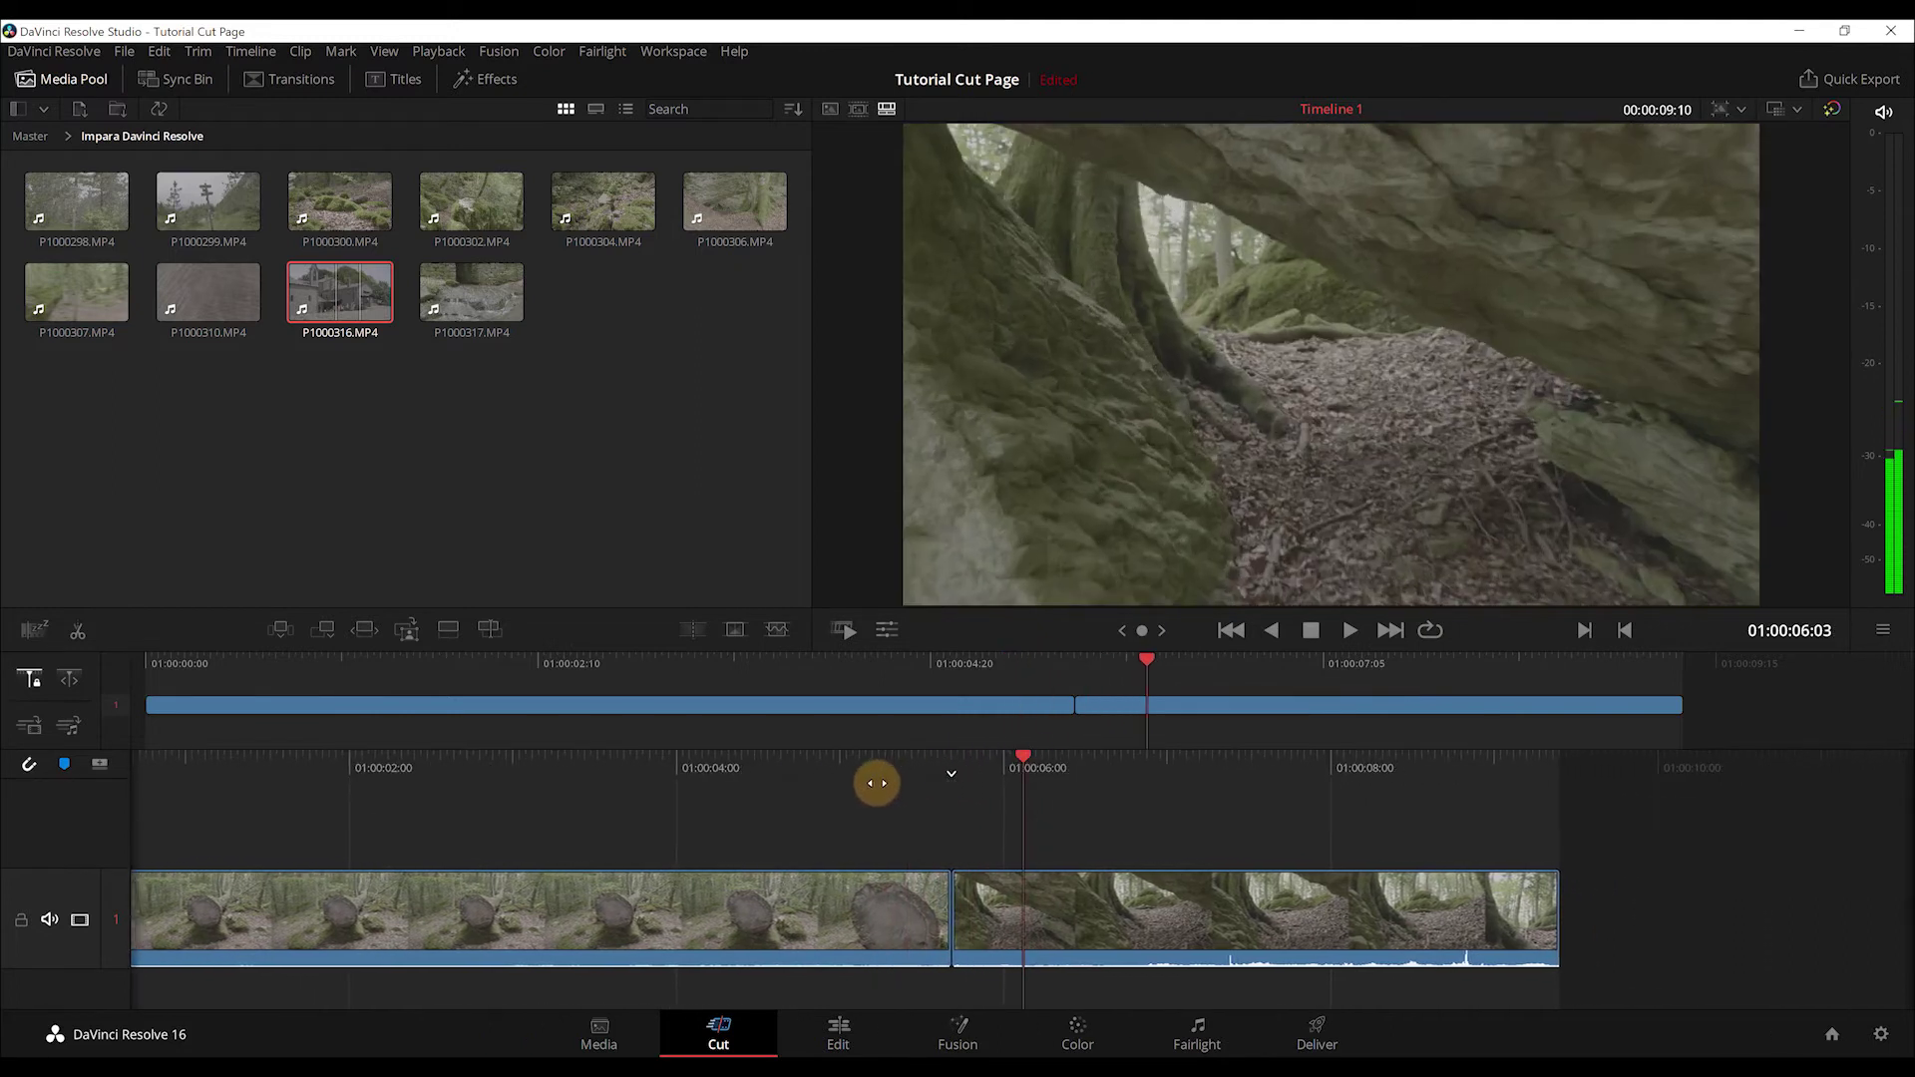
{"action": "left_click", "coordinate": [326, 304]}
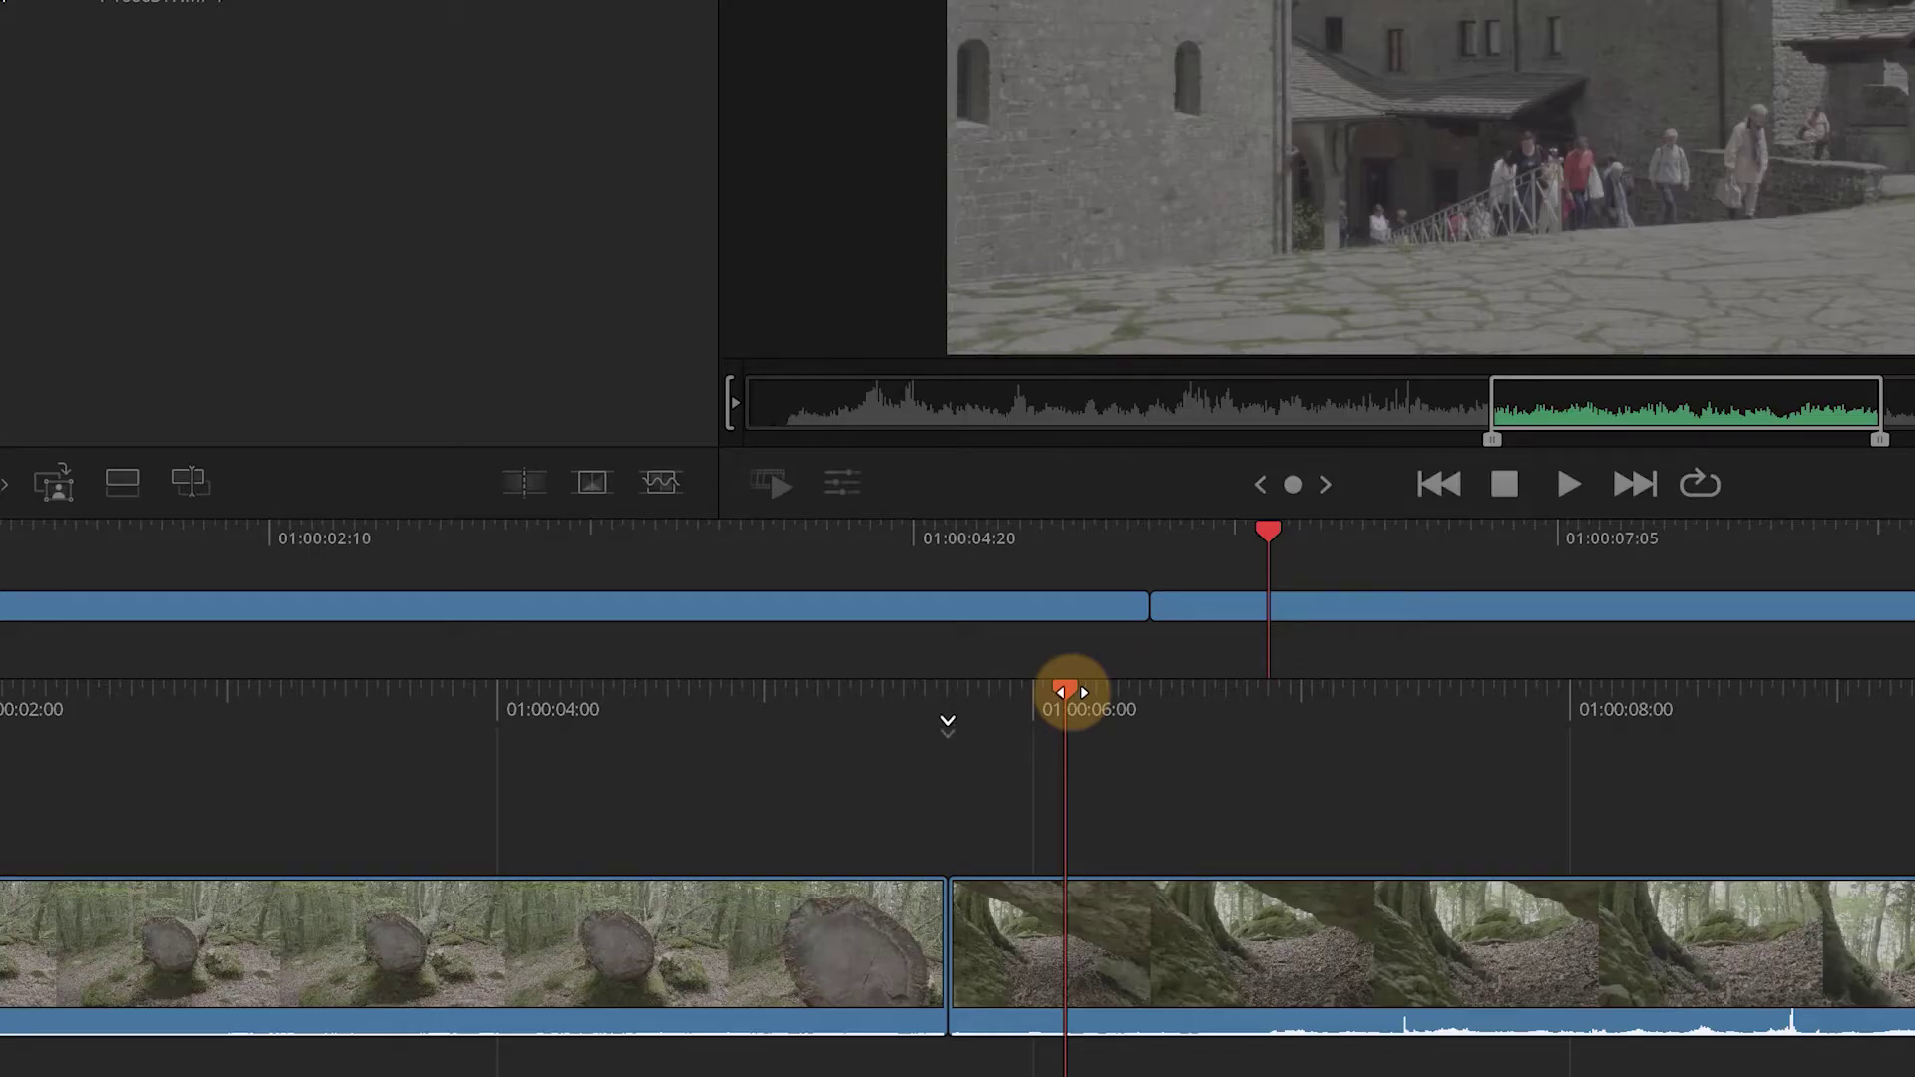
{"action": "left_click_drag", "start_coordinate": [1066, 691], "coordinate": [1037, 691]}
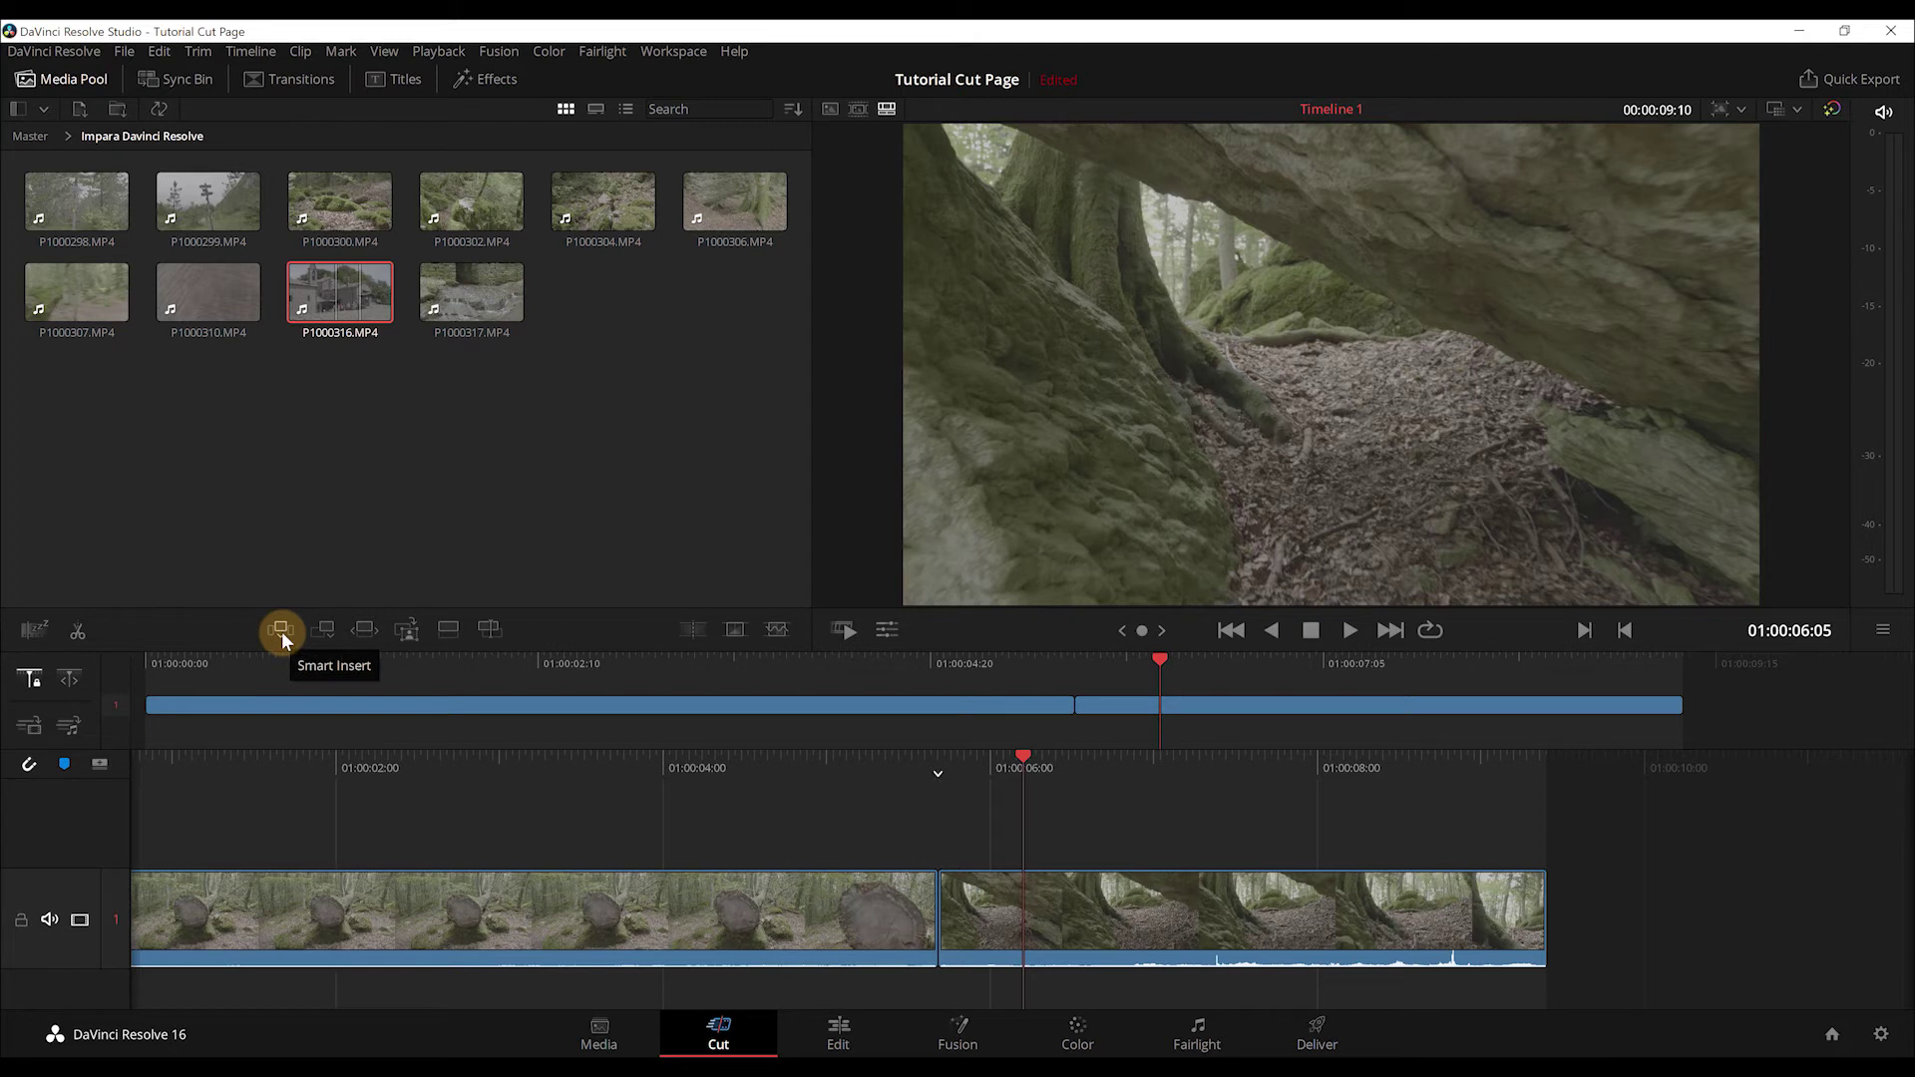
{"action": "left_click", "coordinate": [281, 631]}
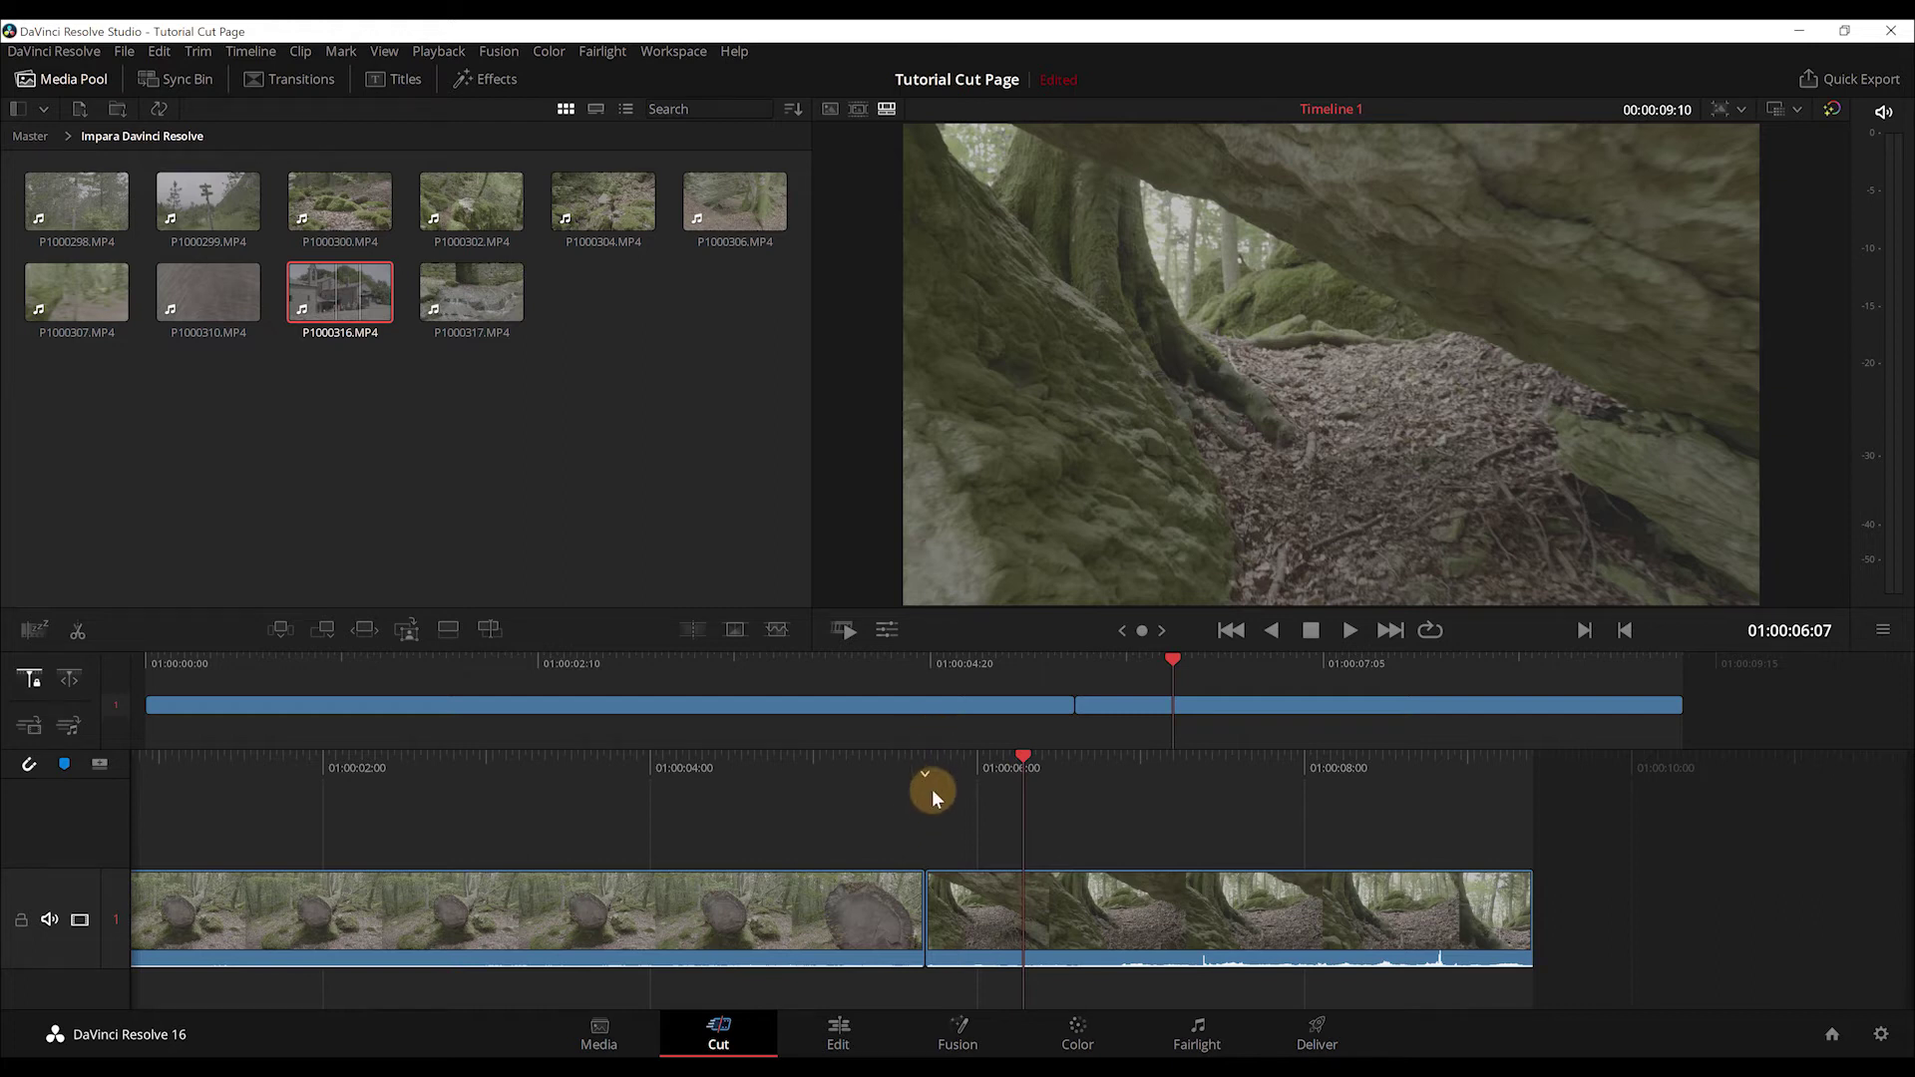
{"action": "left_click_drag", "start_coordinate": [1000, 774], "coordinate": [686, 768]}
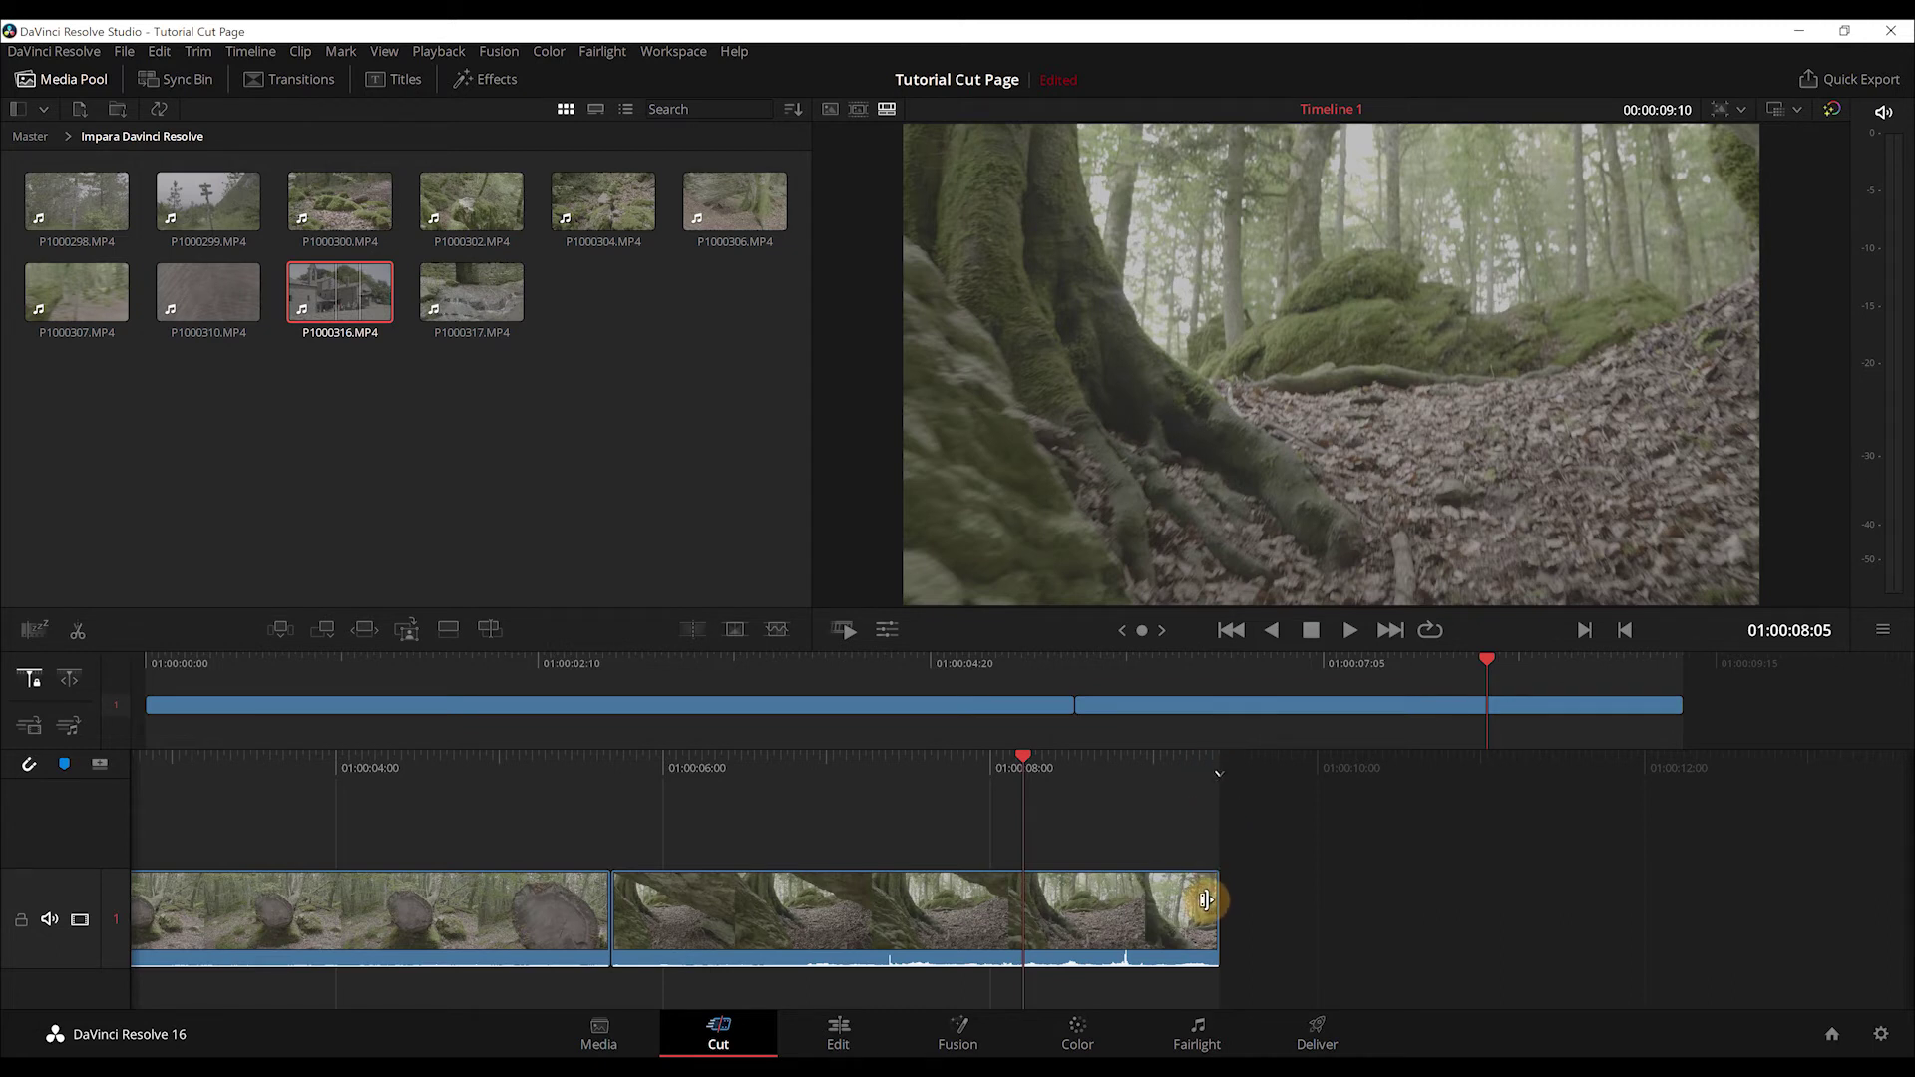
{"action": "left_click", "coordinate": [280, 636]}
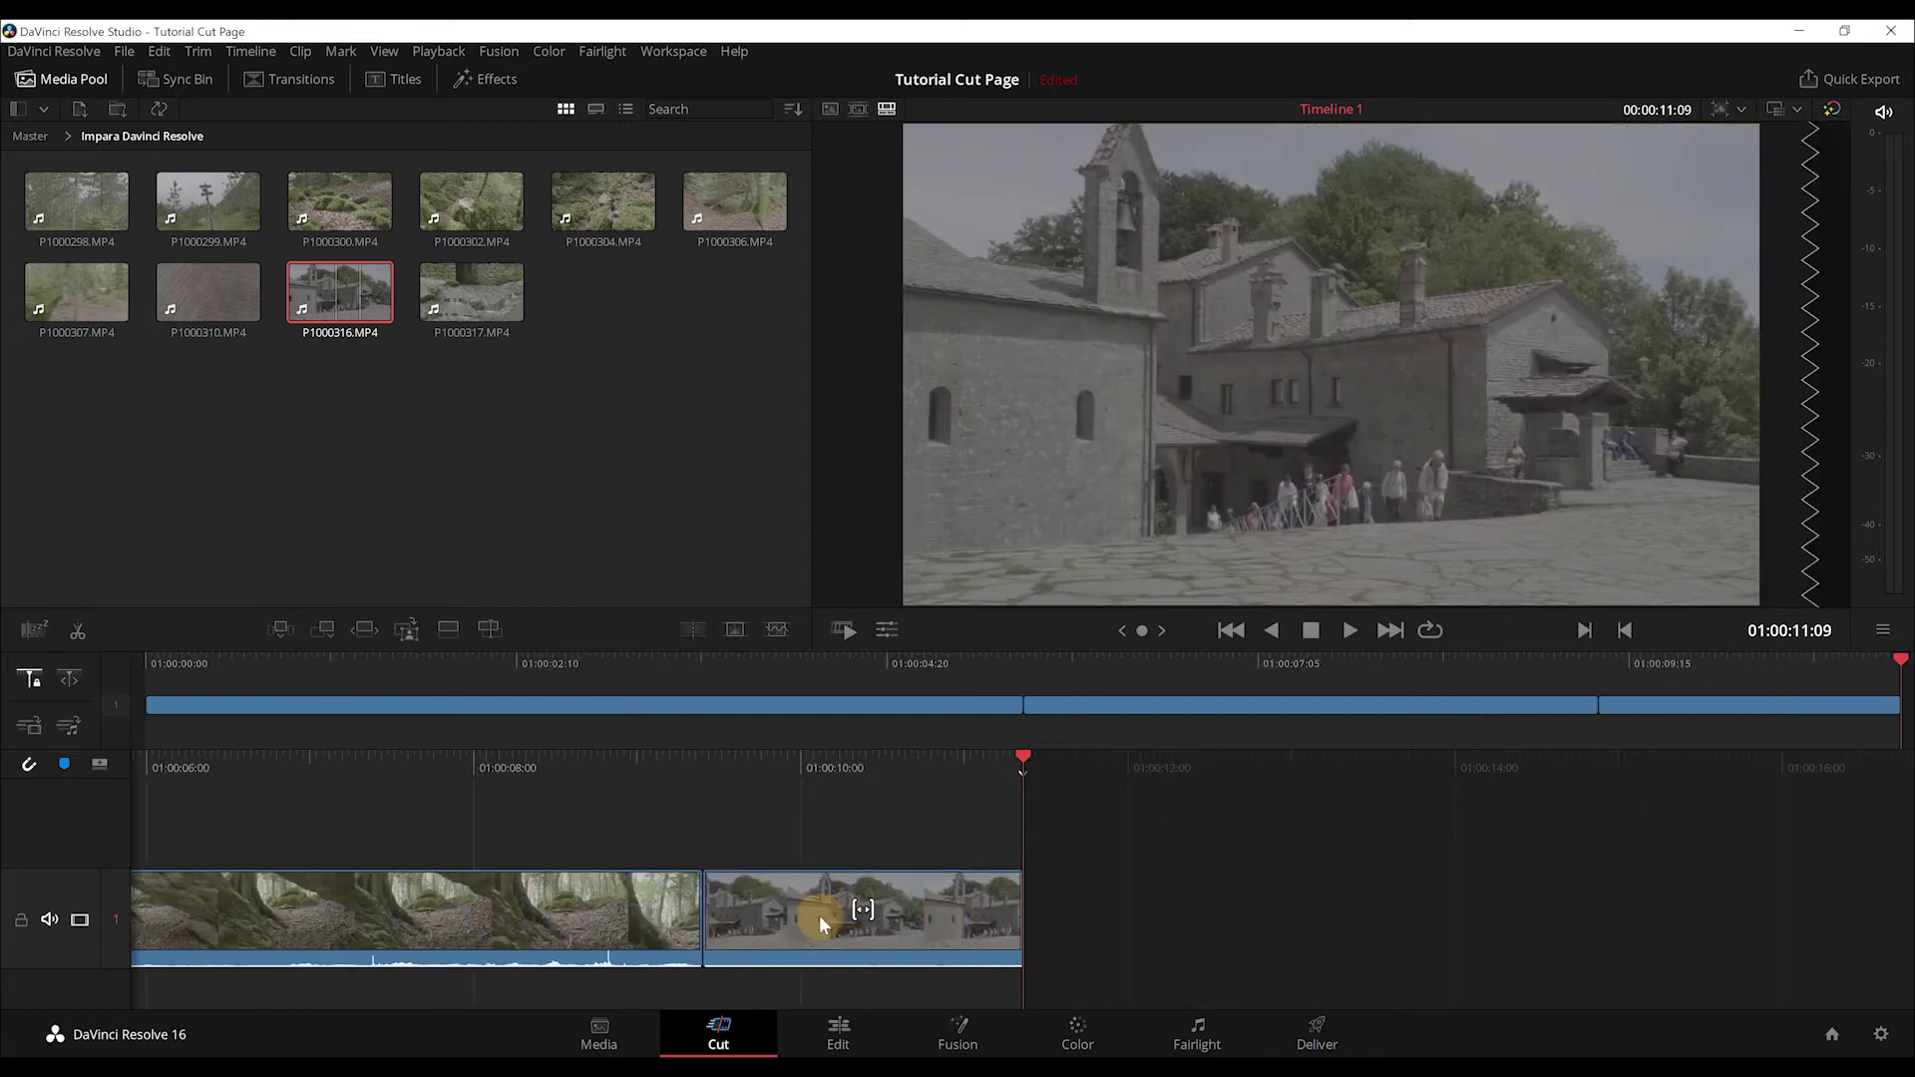
{"action": "key", "text": "Delete"}
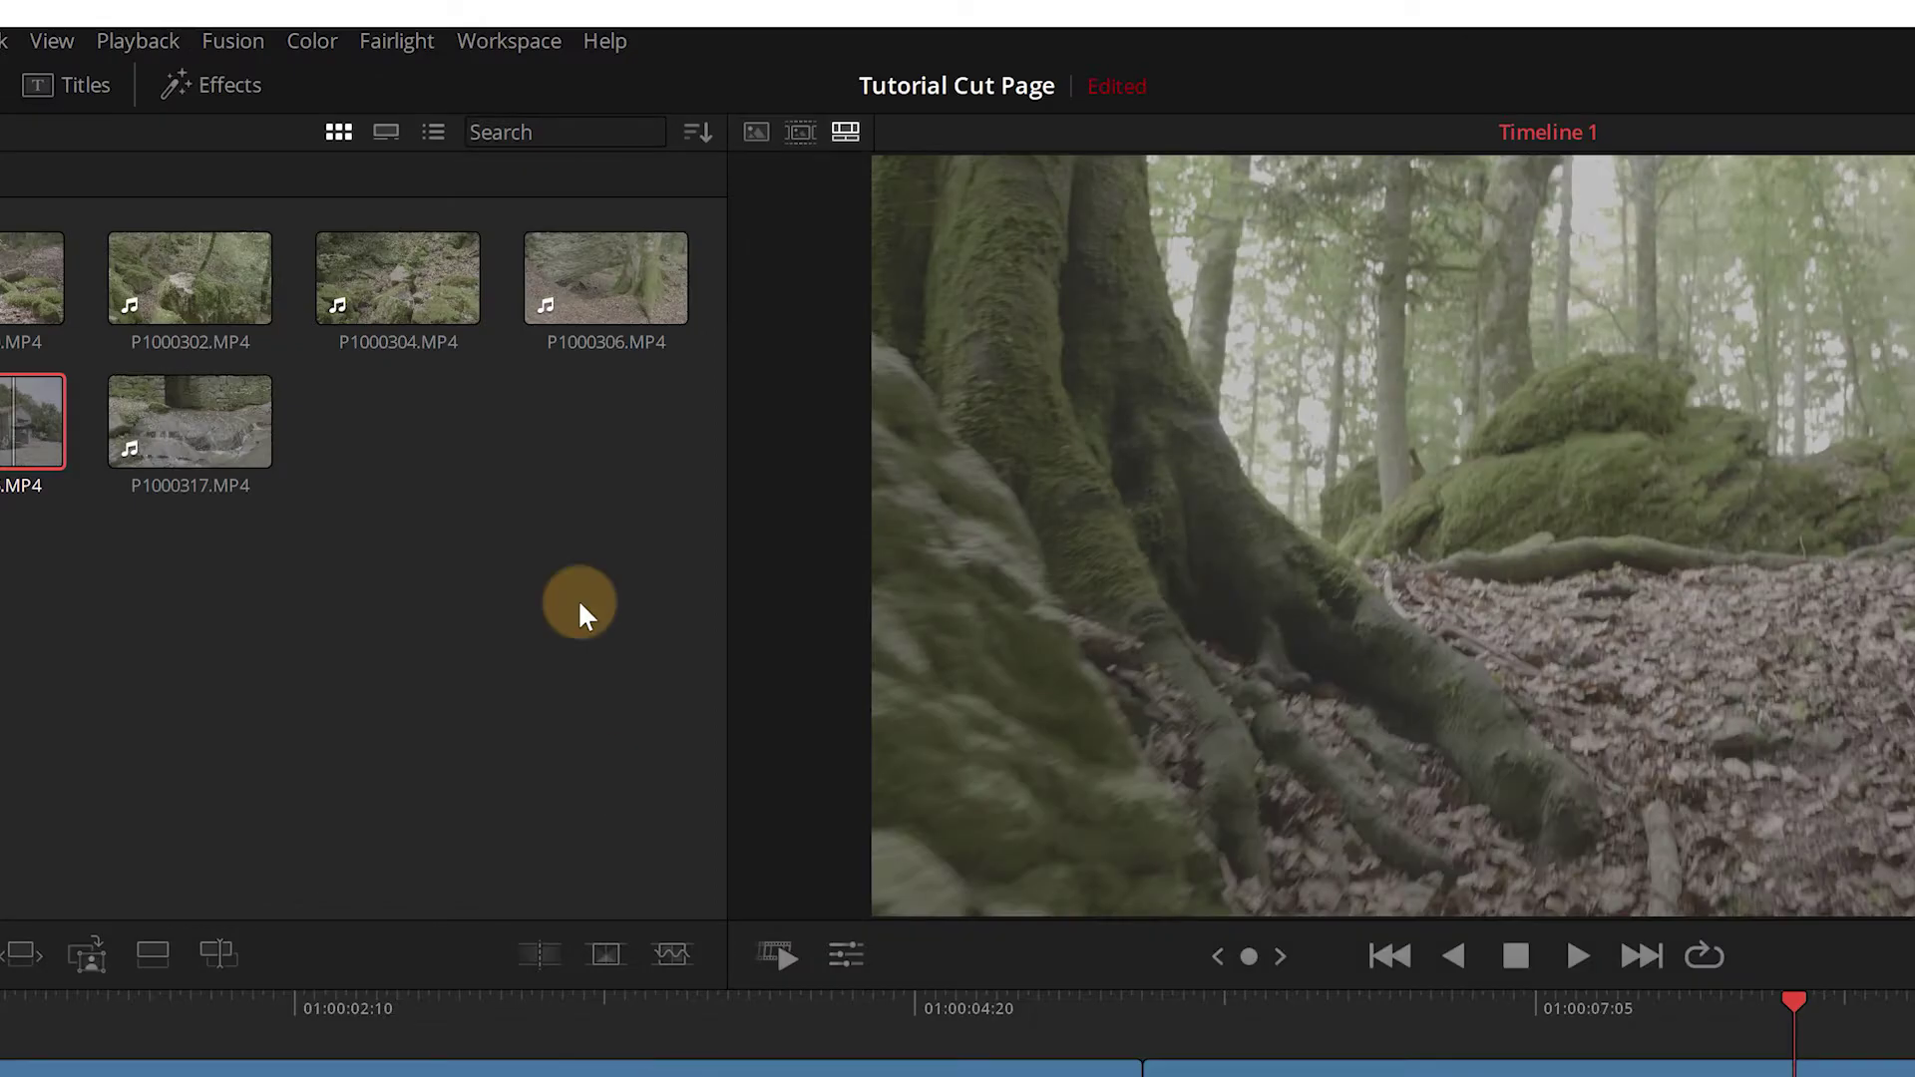
On the Source Tape, scrub into mossy boulder clip P1000302 and mark an out point
{"action": "left_click", "coordinate": [798, 134]}
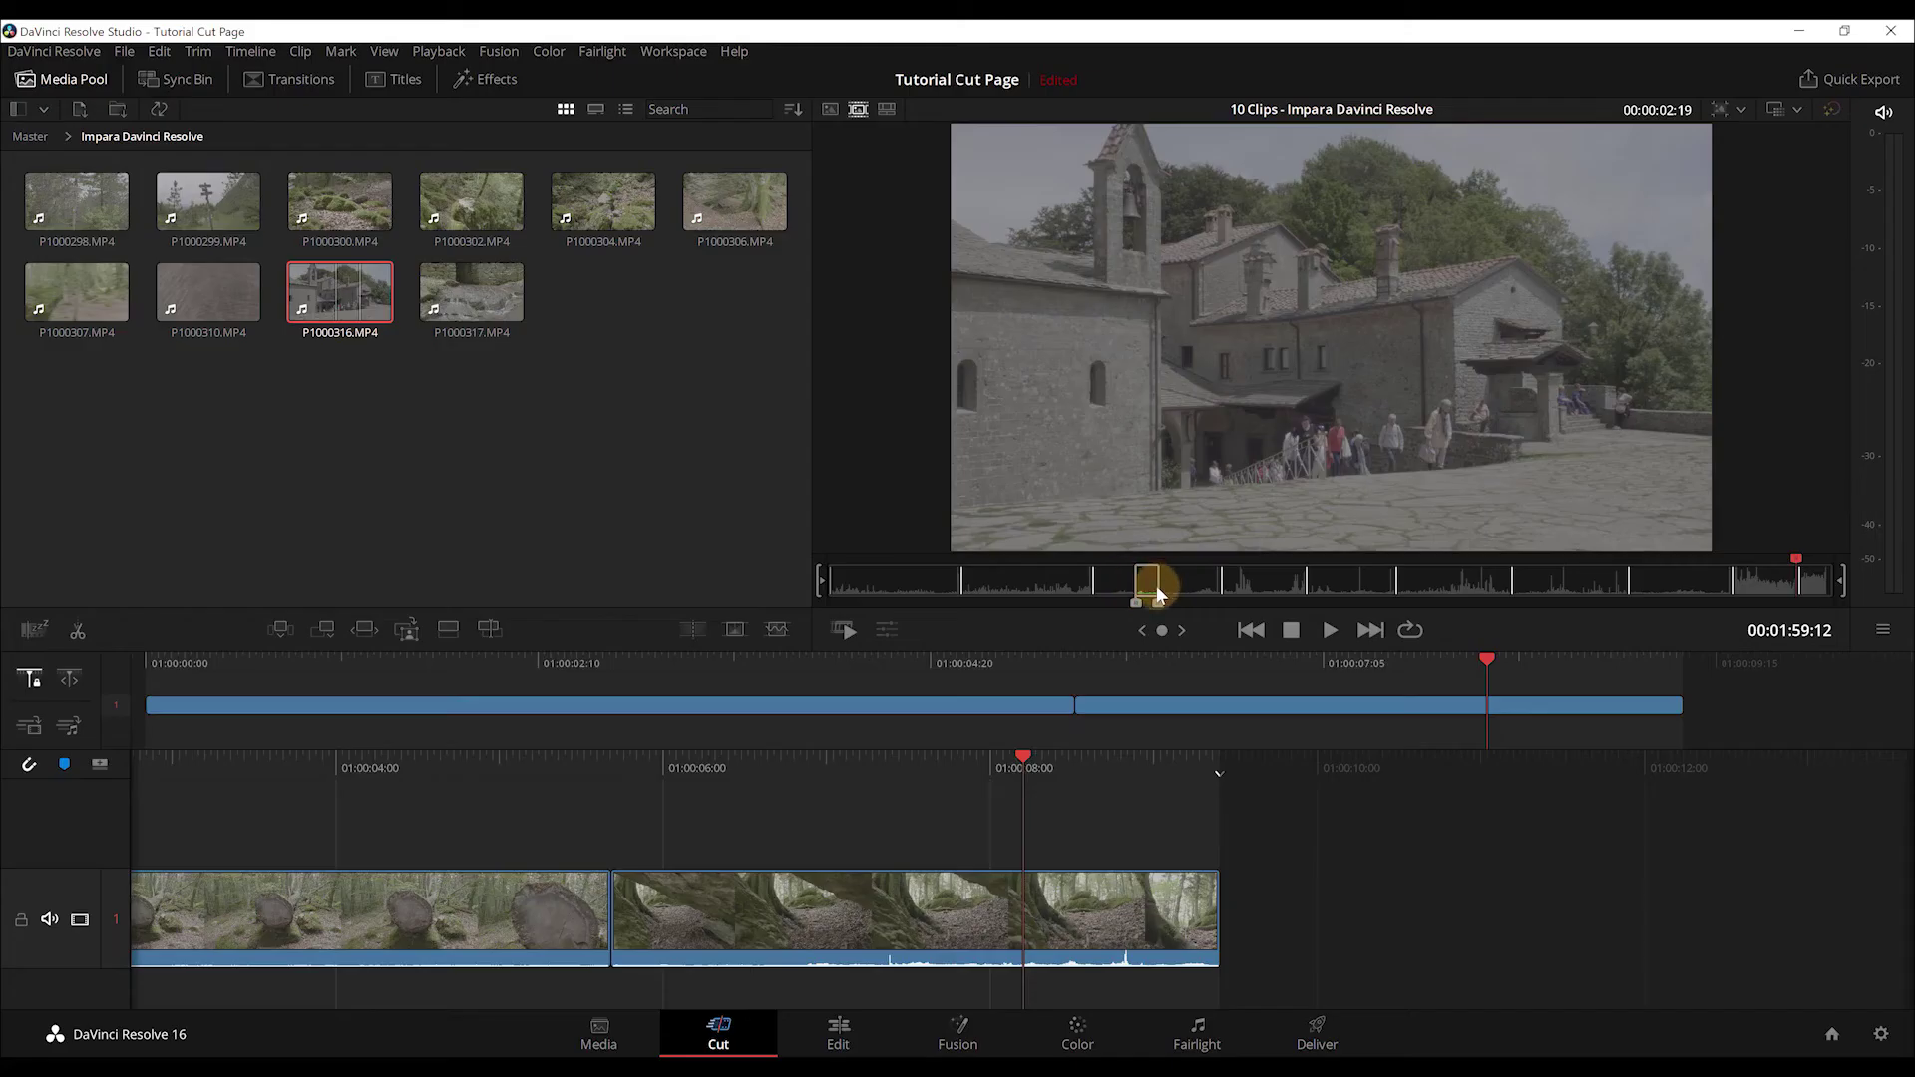
{"action": "left_click", "coordinate": [1237, 587]}
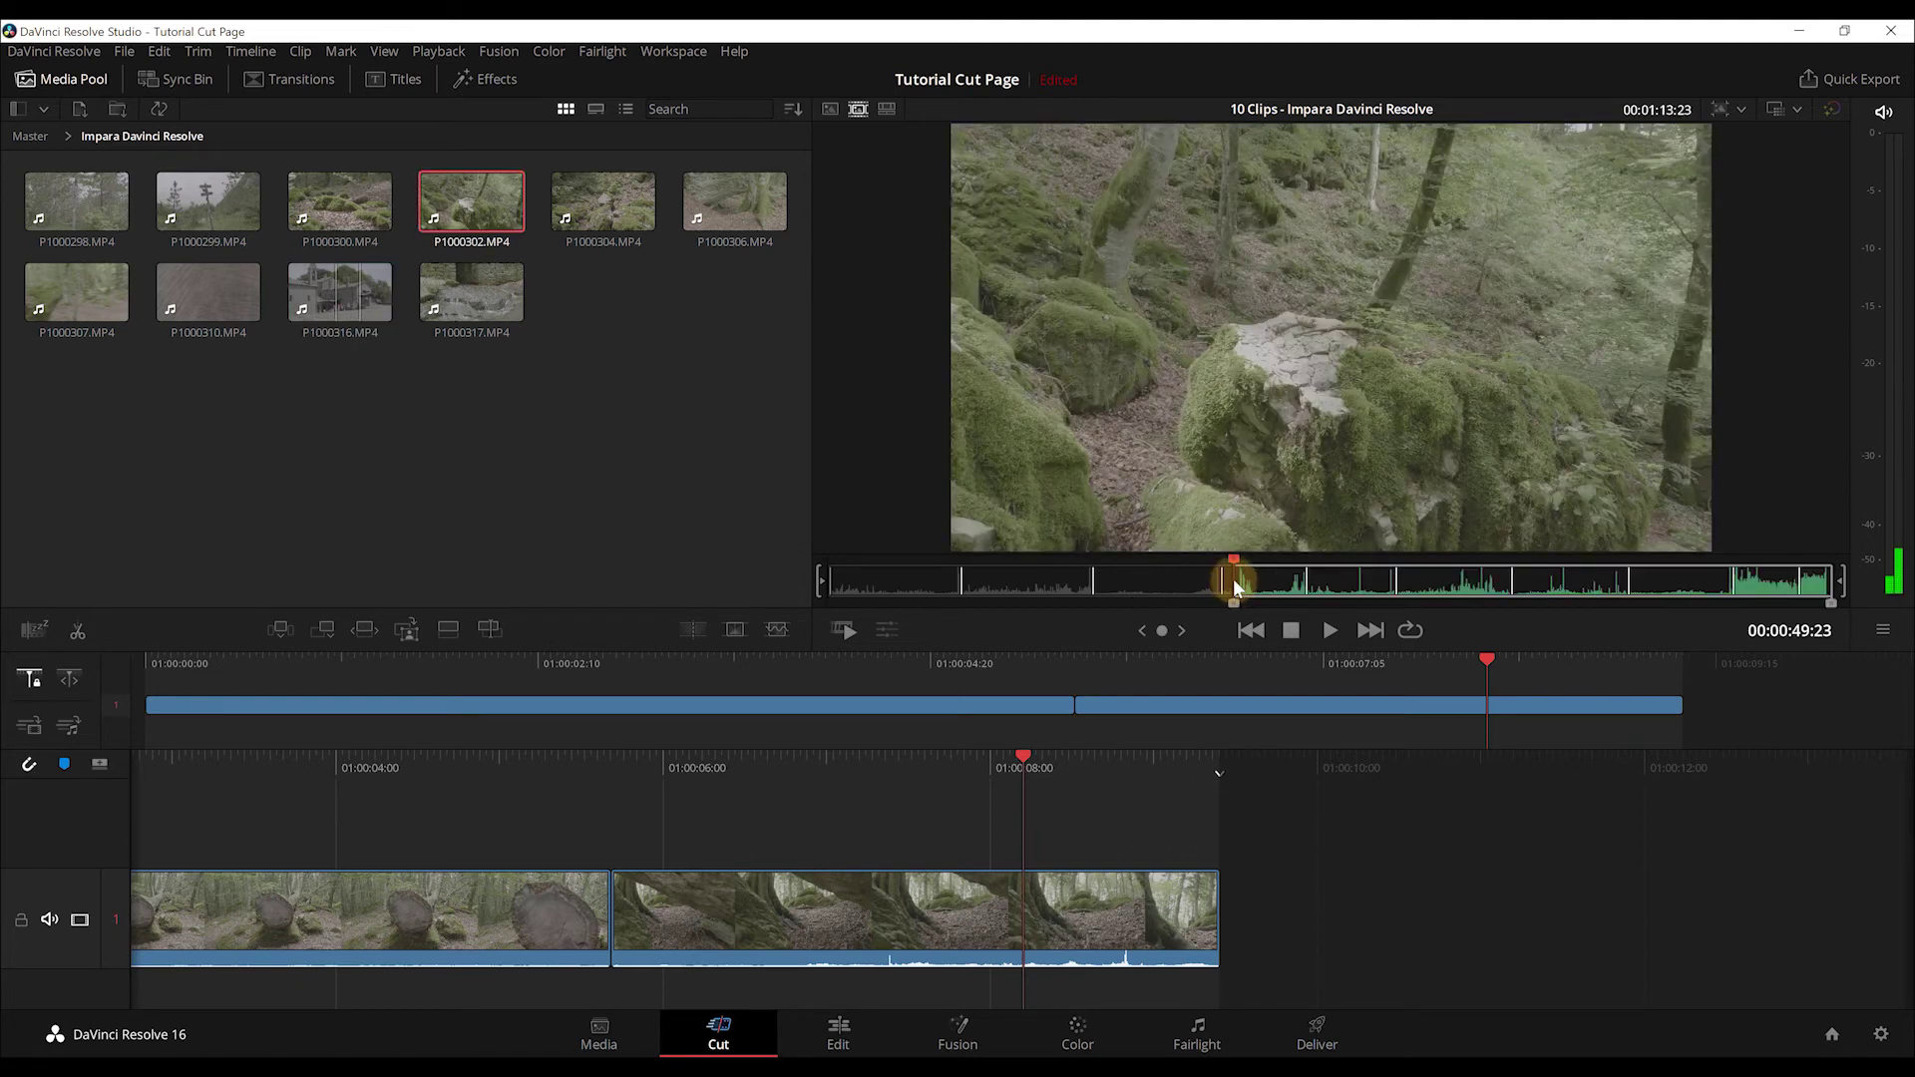
{"action": "left_click_drag", "start_coordinate": [1236, 587], "coordinate": [1260, 565]}
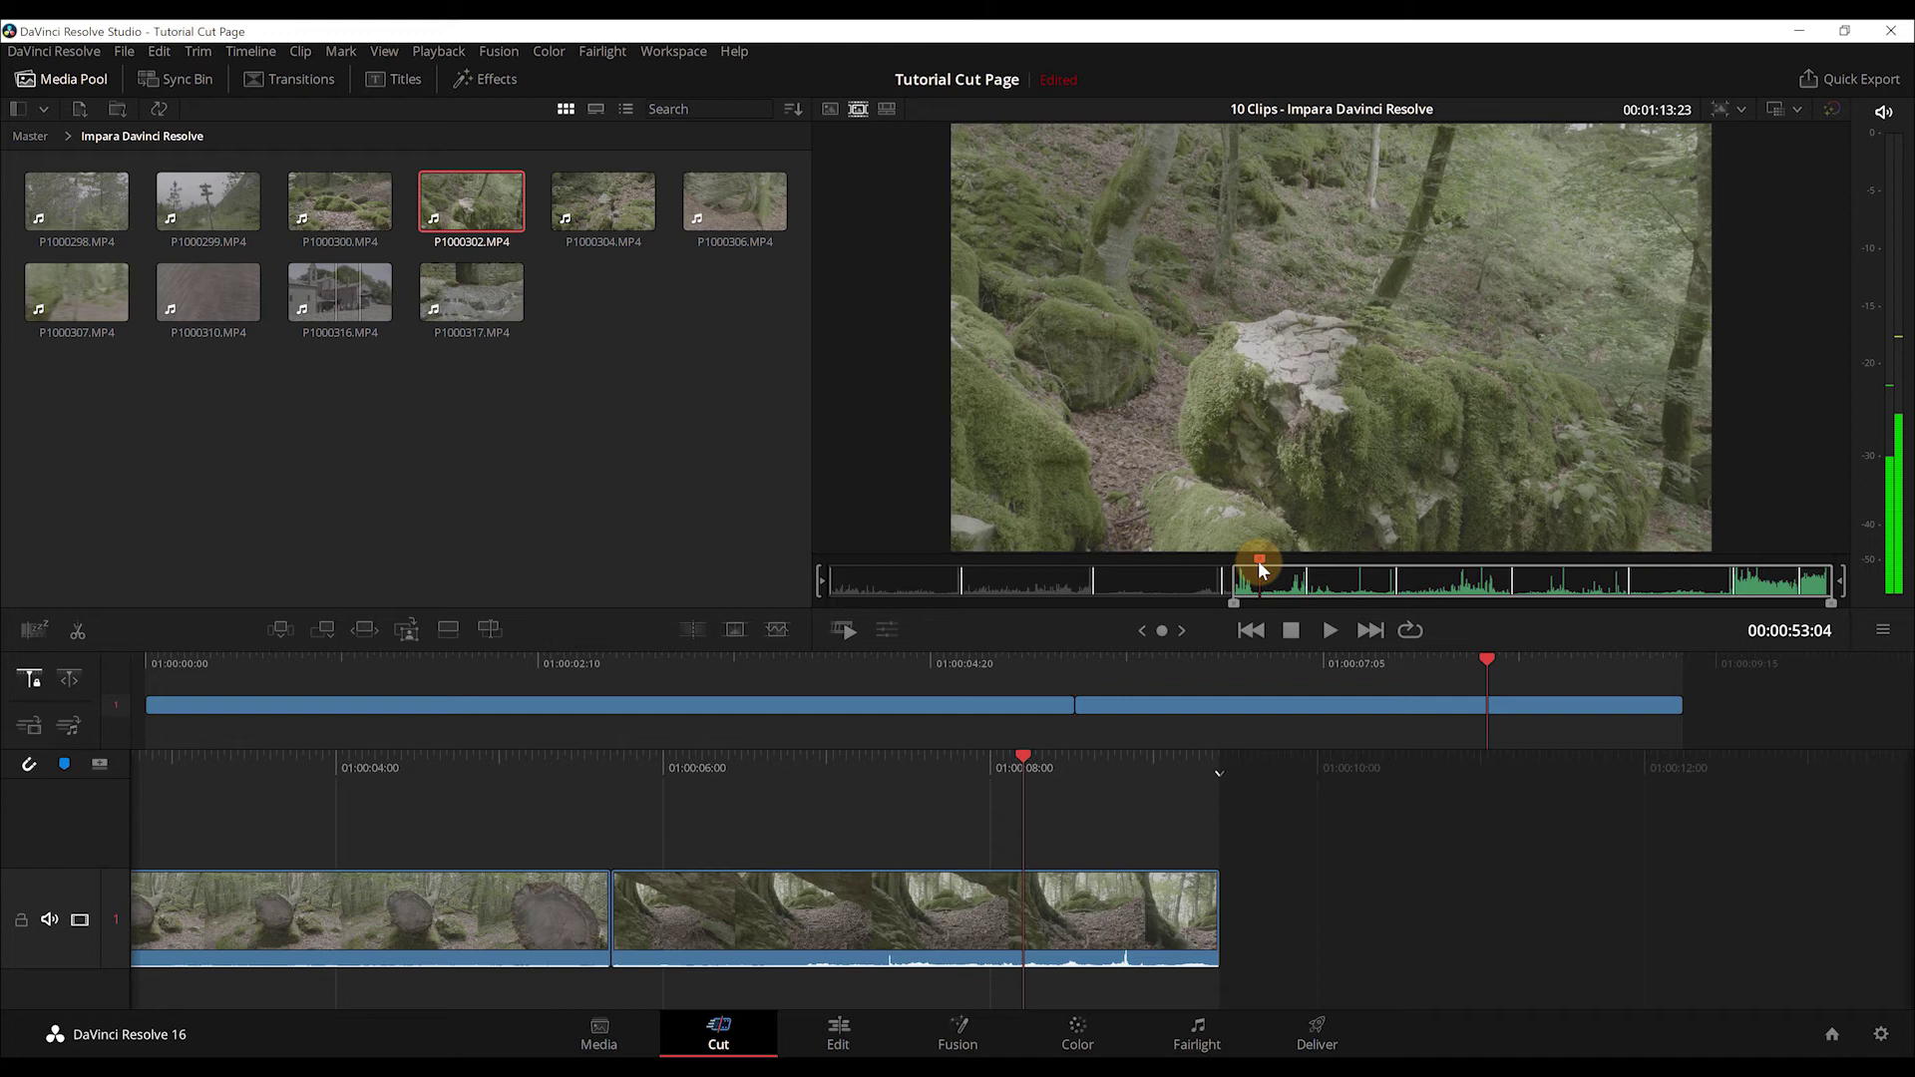
{"action": "key", "text": "o"}
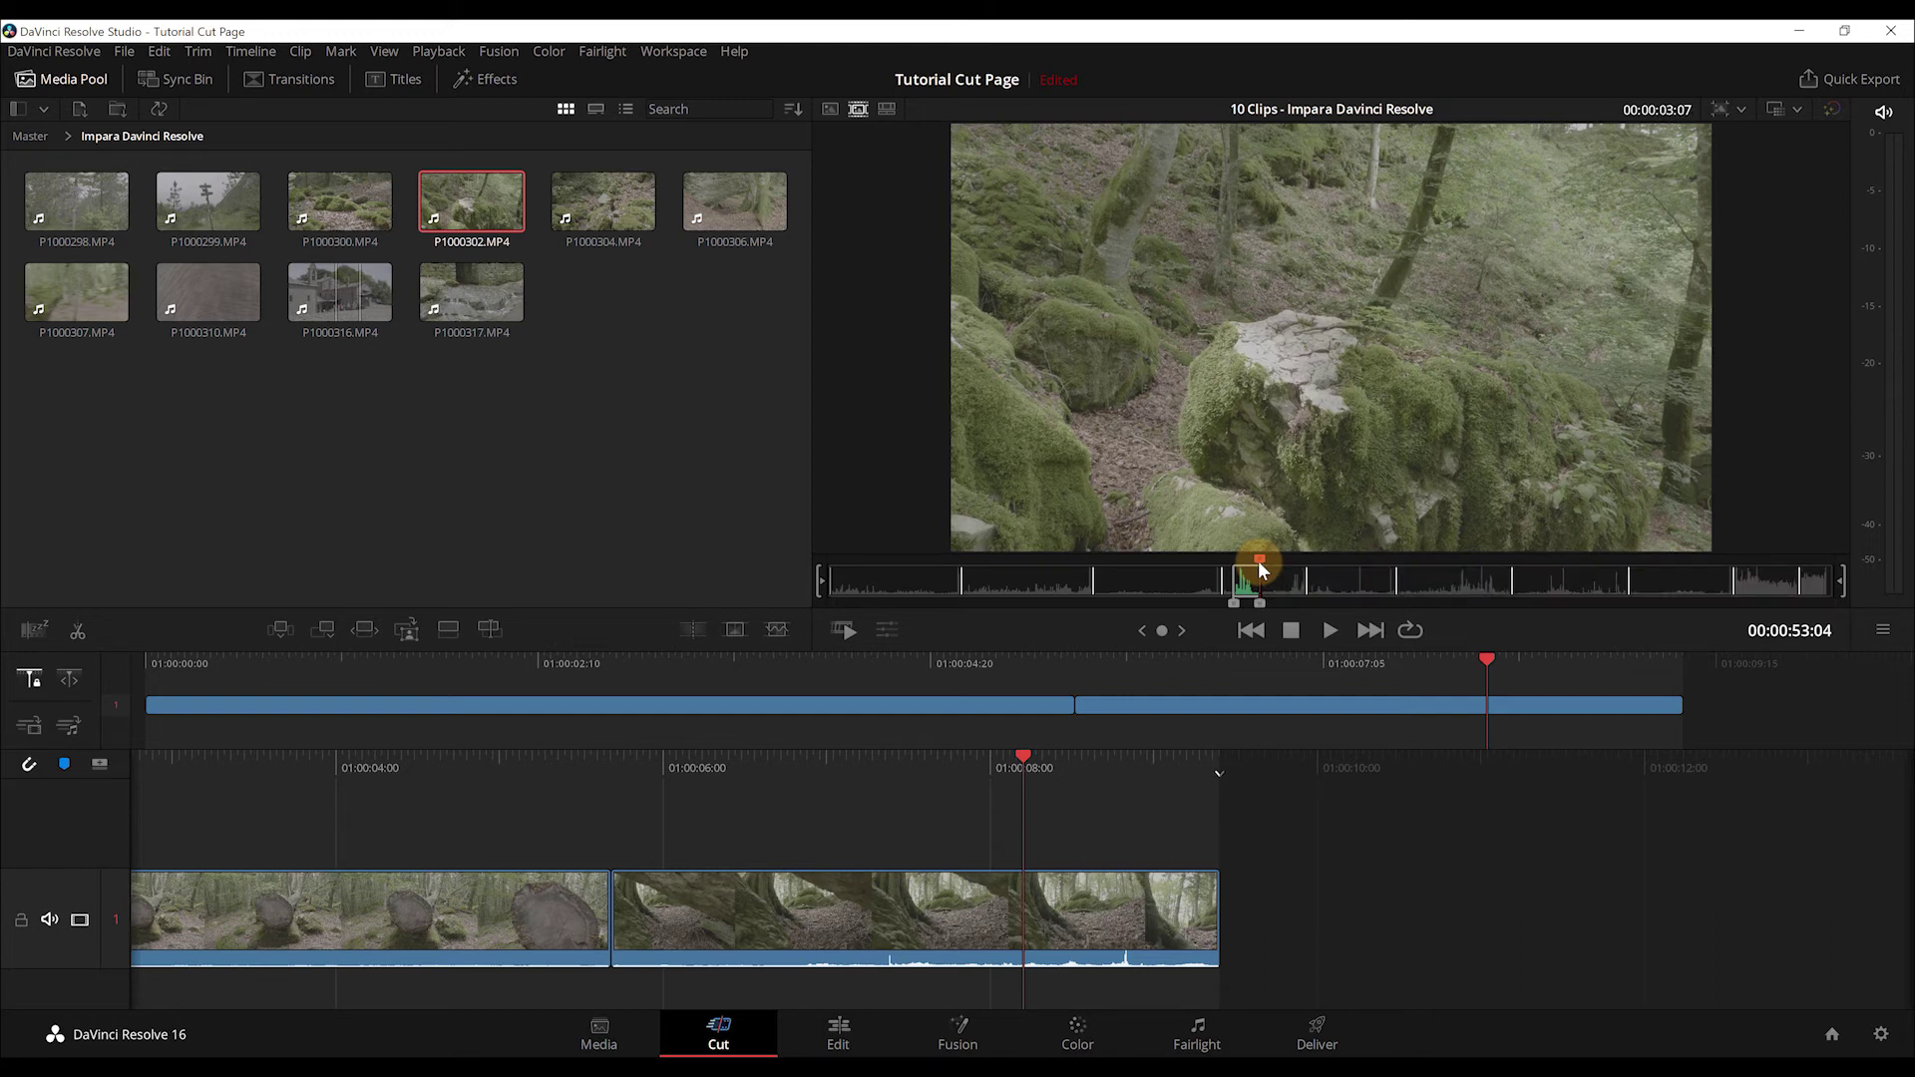
Park the timeline playhead at the cut and Smart Insert the marked P1000302 range
{"action": "left_click", "coordinate": [1027, 761]}
{"action": "left_click_drag", "start_coordinate": [1030, 763], "coordinate": [1379, 773]}
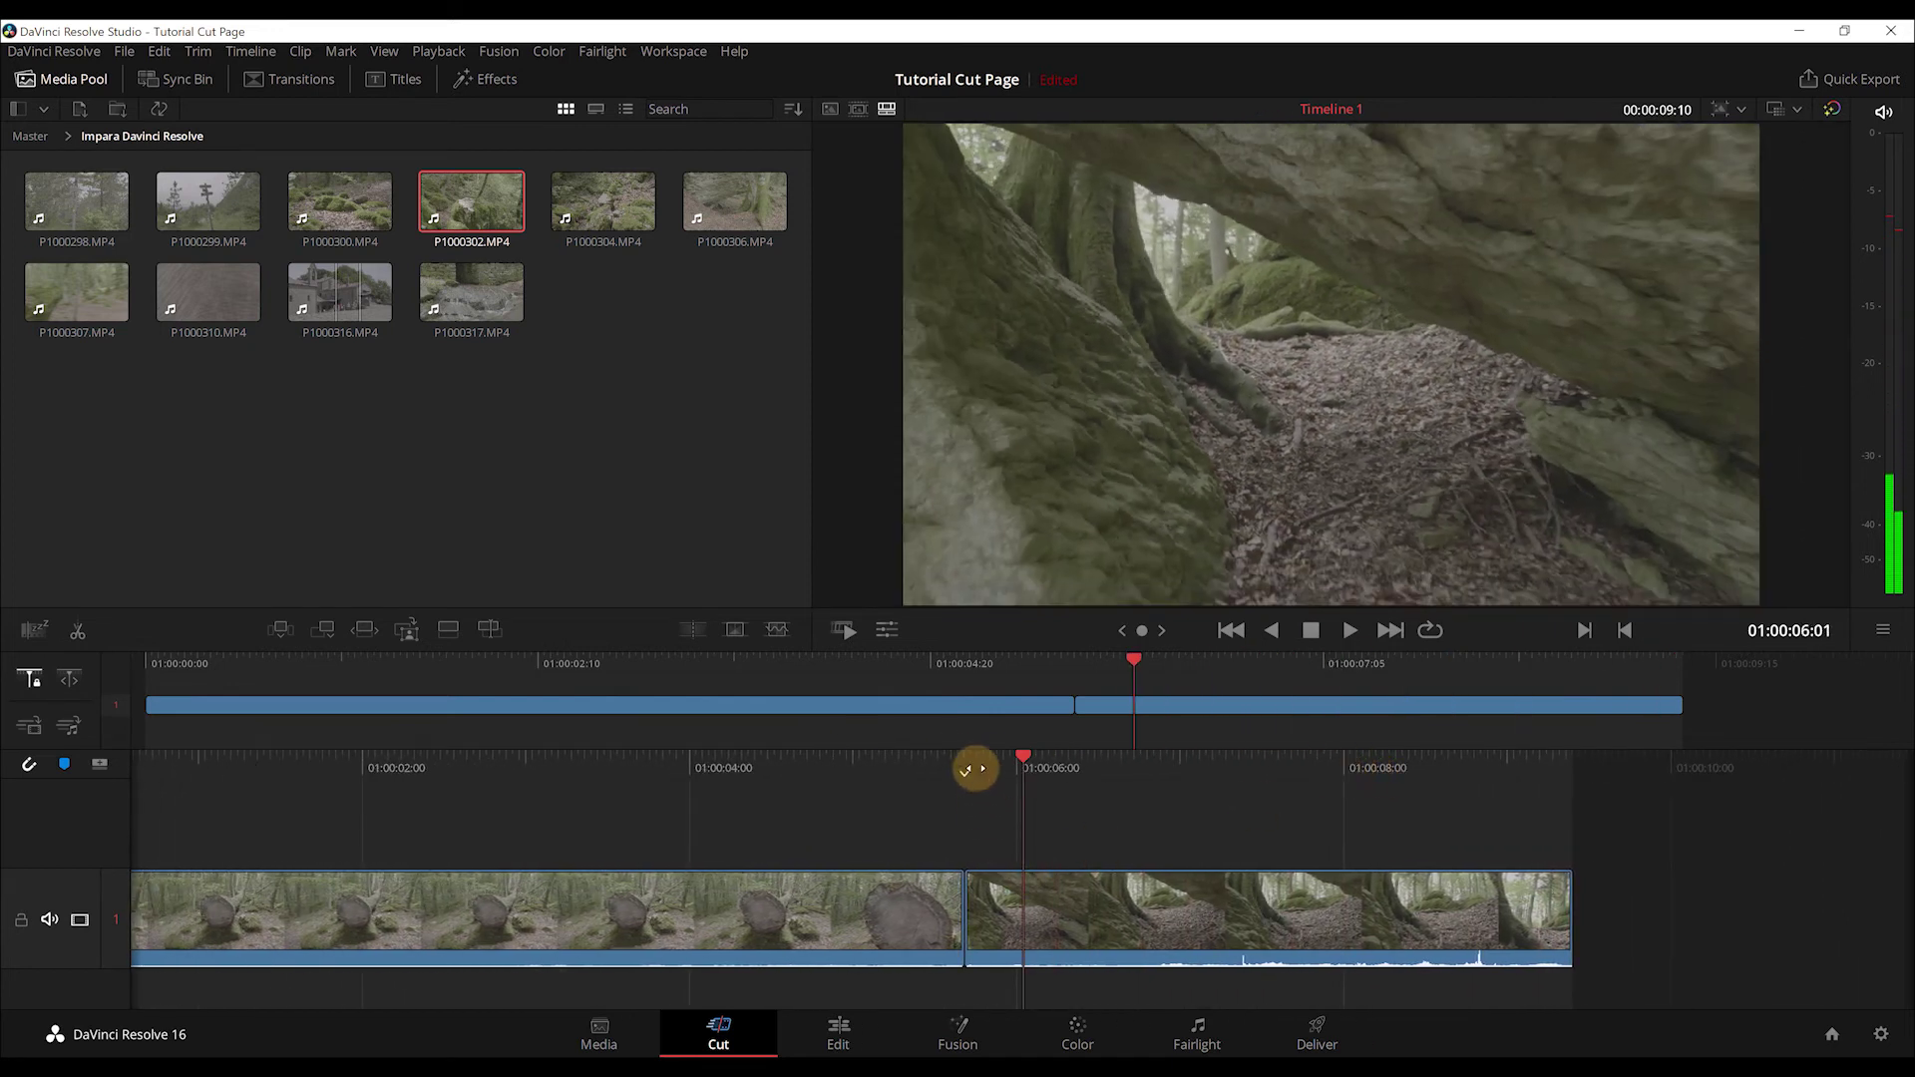
{"action": "left_click", "coordinate": [275, 631]}
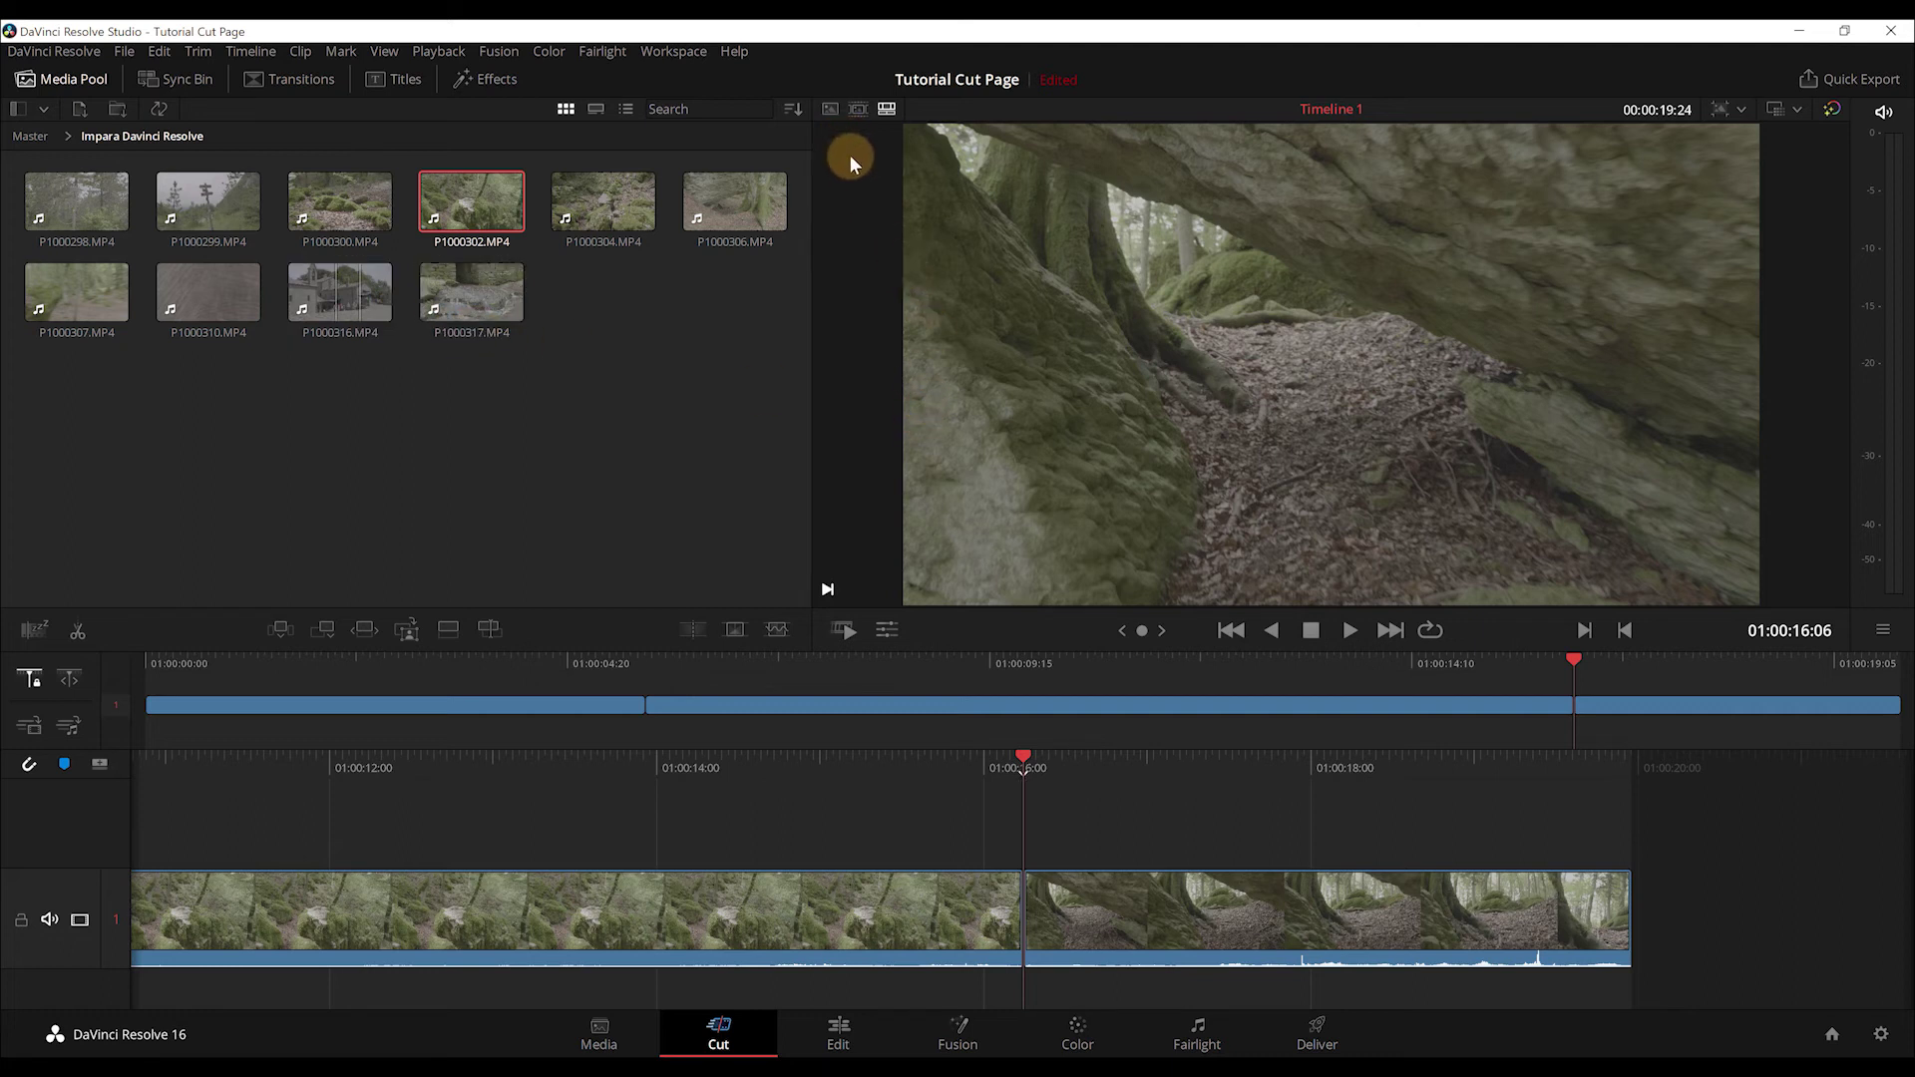
Toggle the viewer between timeline and Source Tape, ending on the single source clip P1000302.MP4
{"action": "key", "text": "q"}
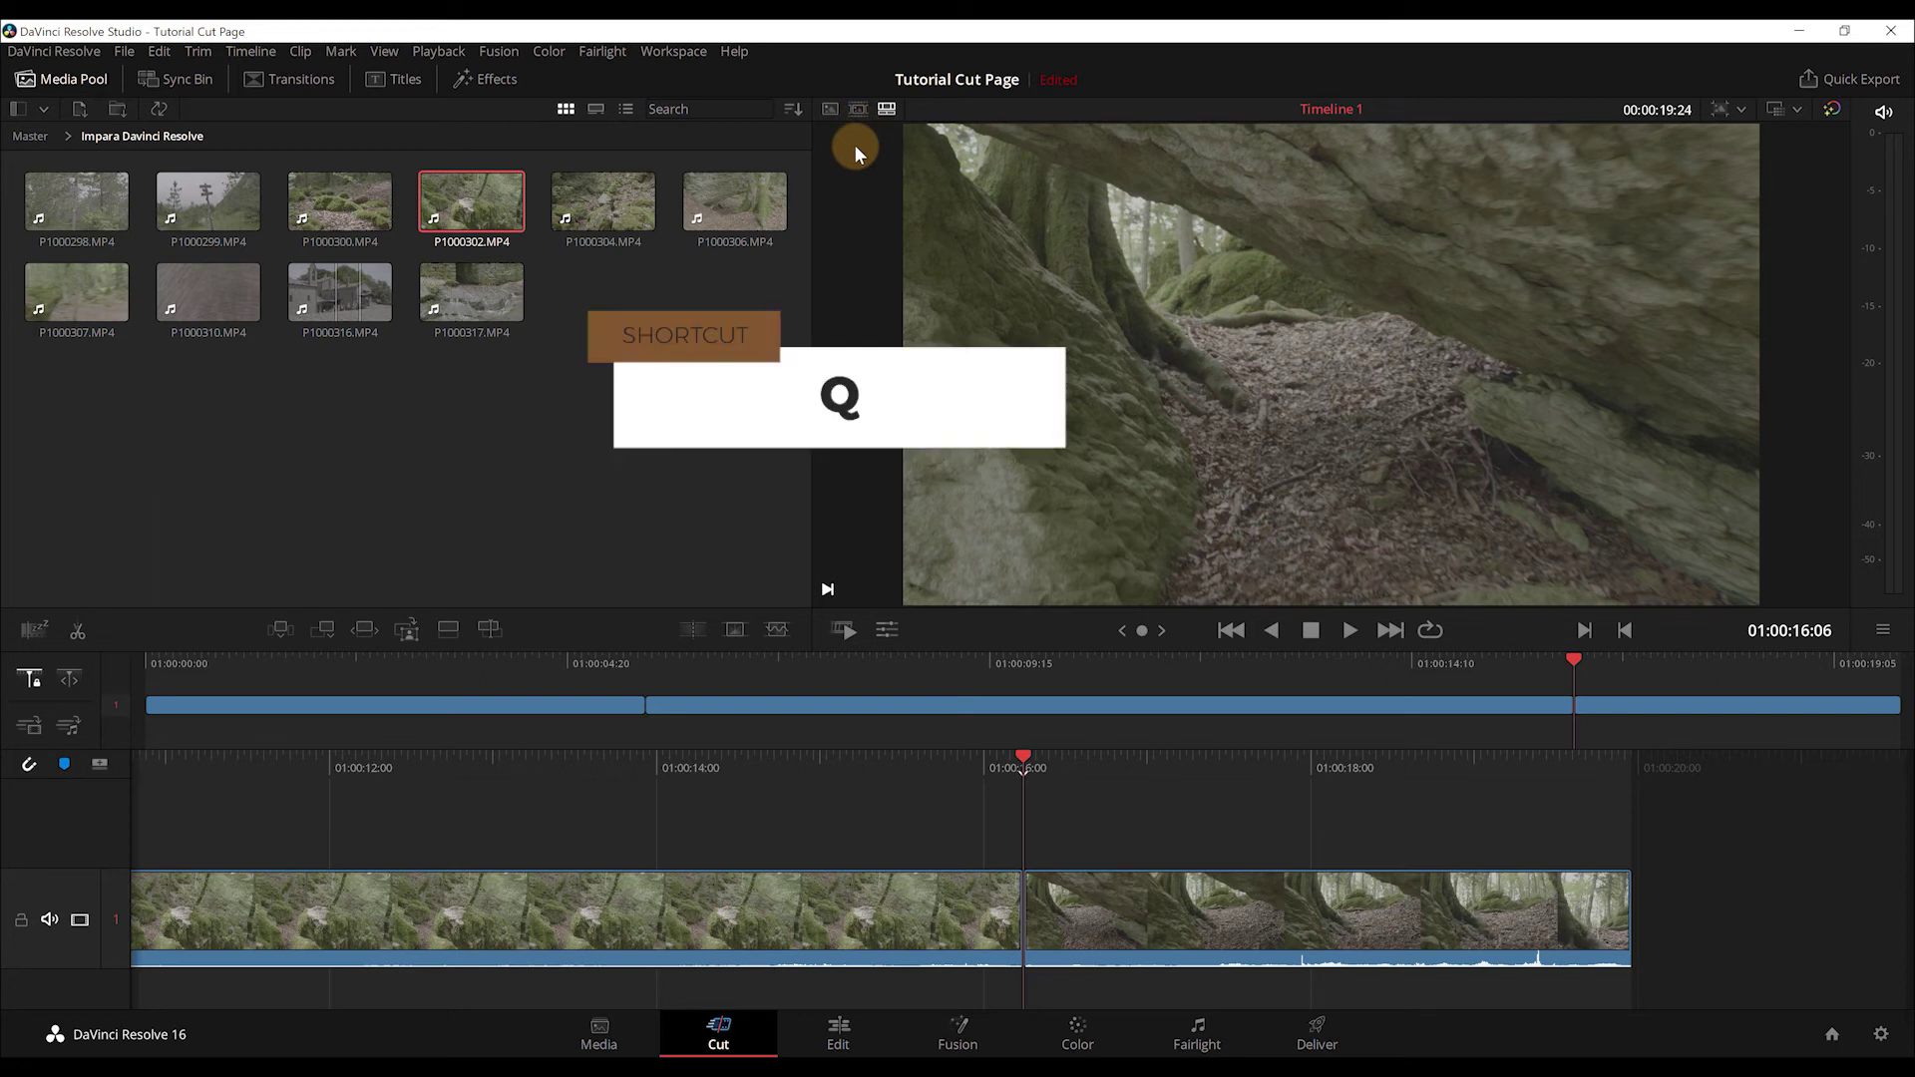
{"action": "key", "text": "q"}
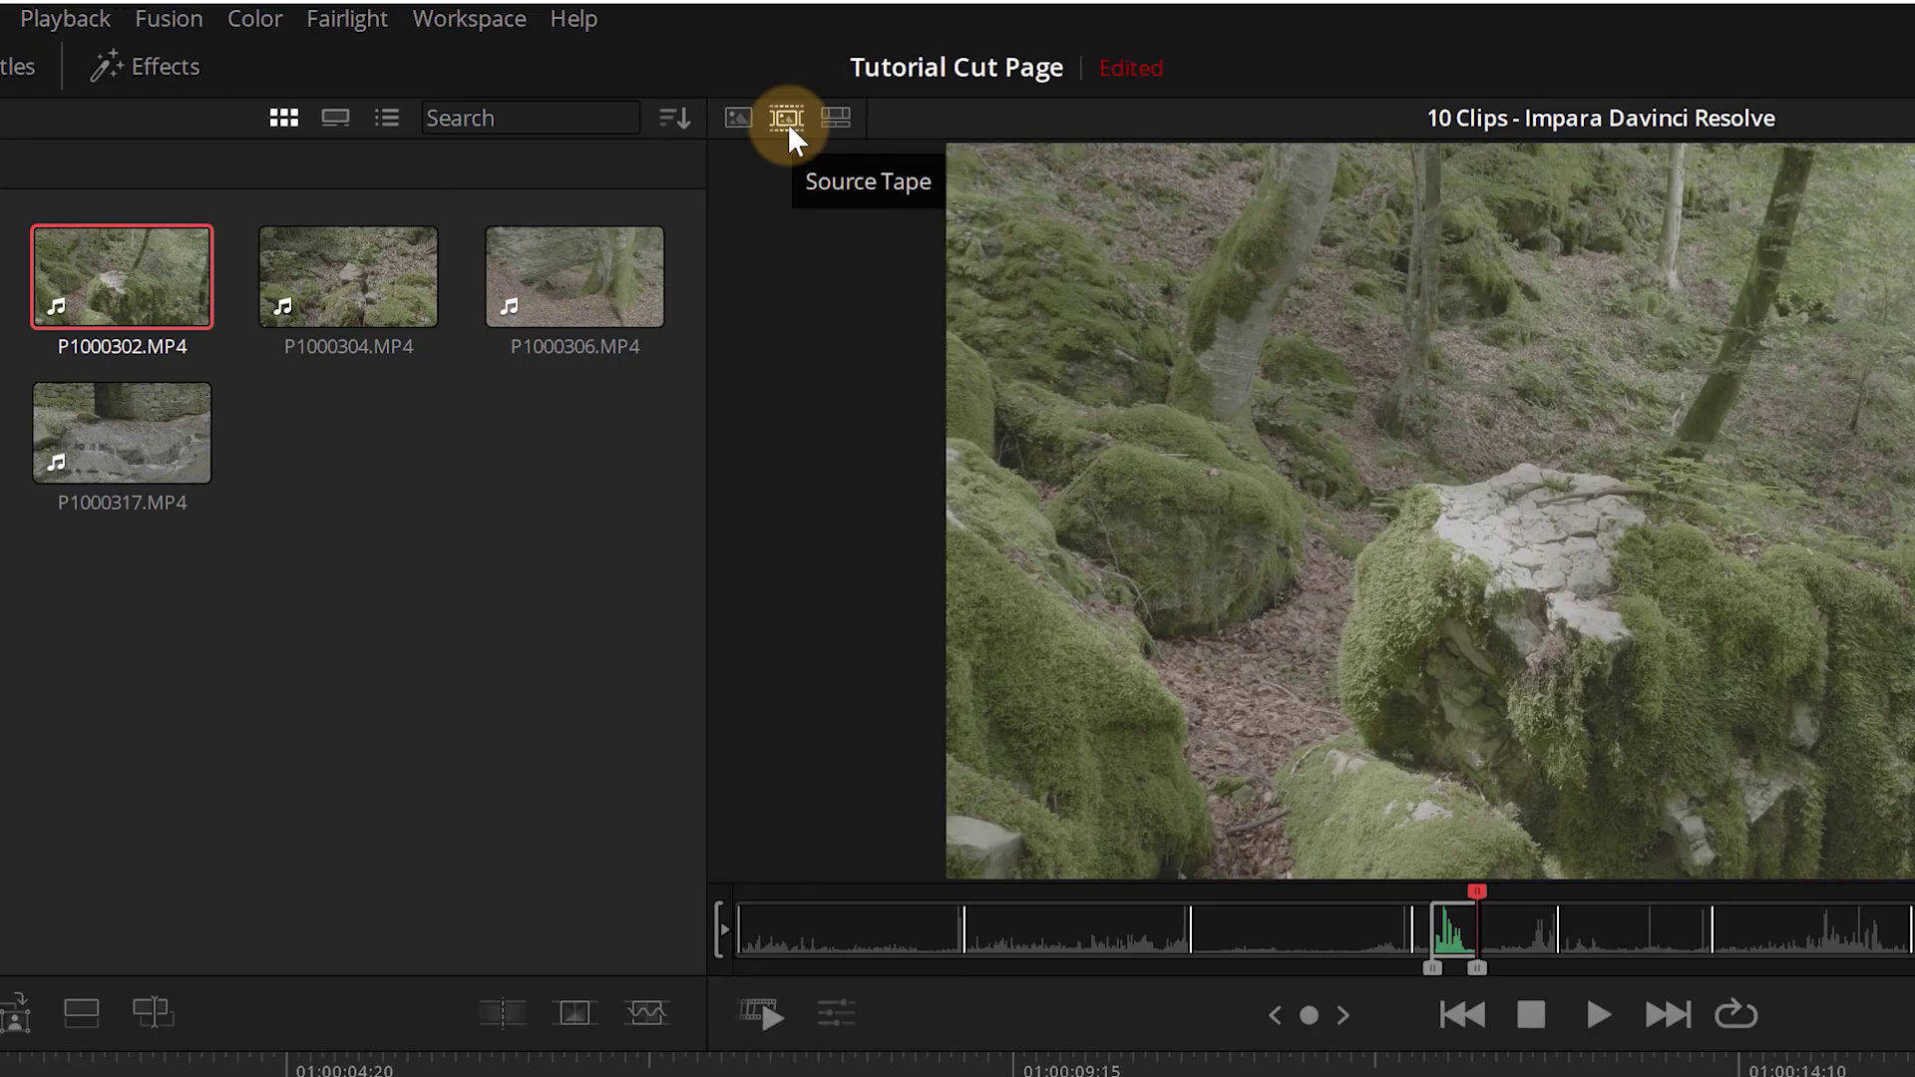
{"action": "left_click", "coordinate": [838, 120]}
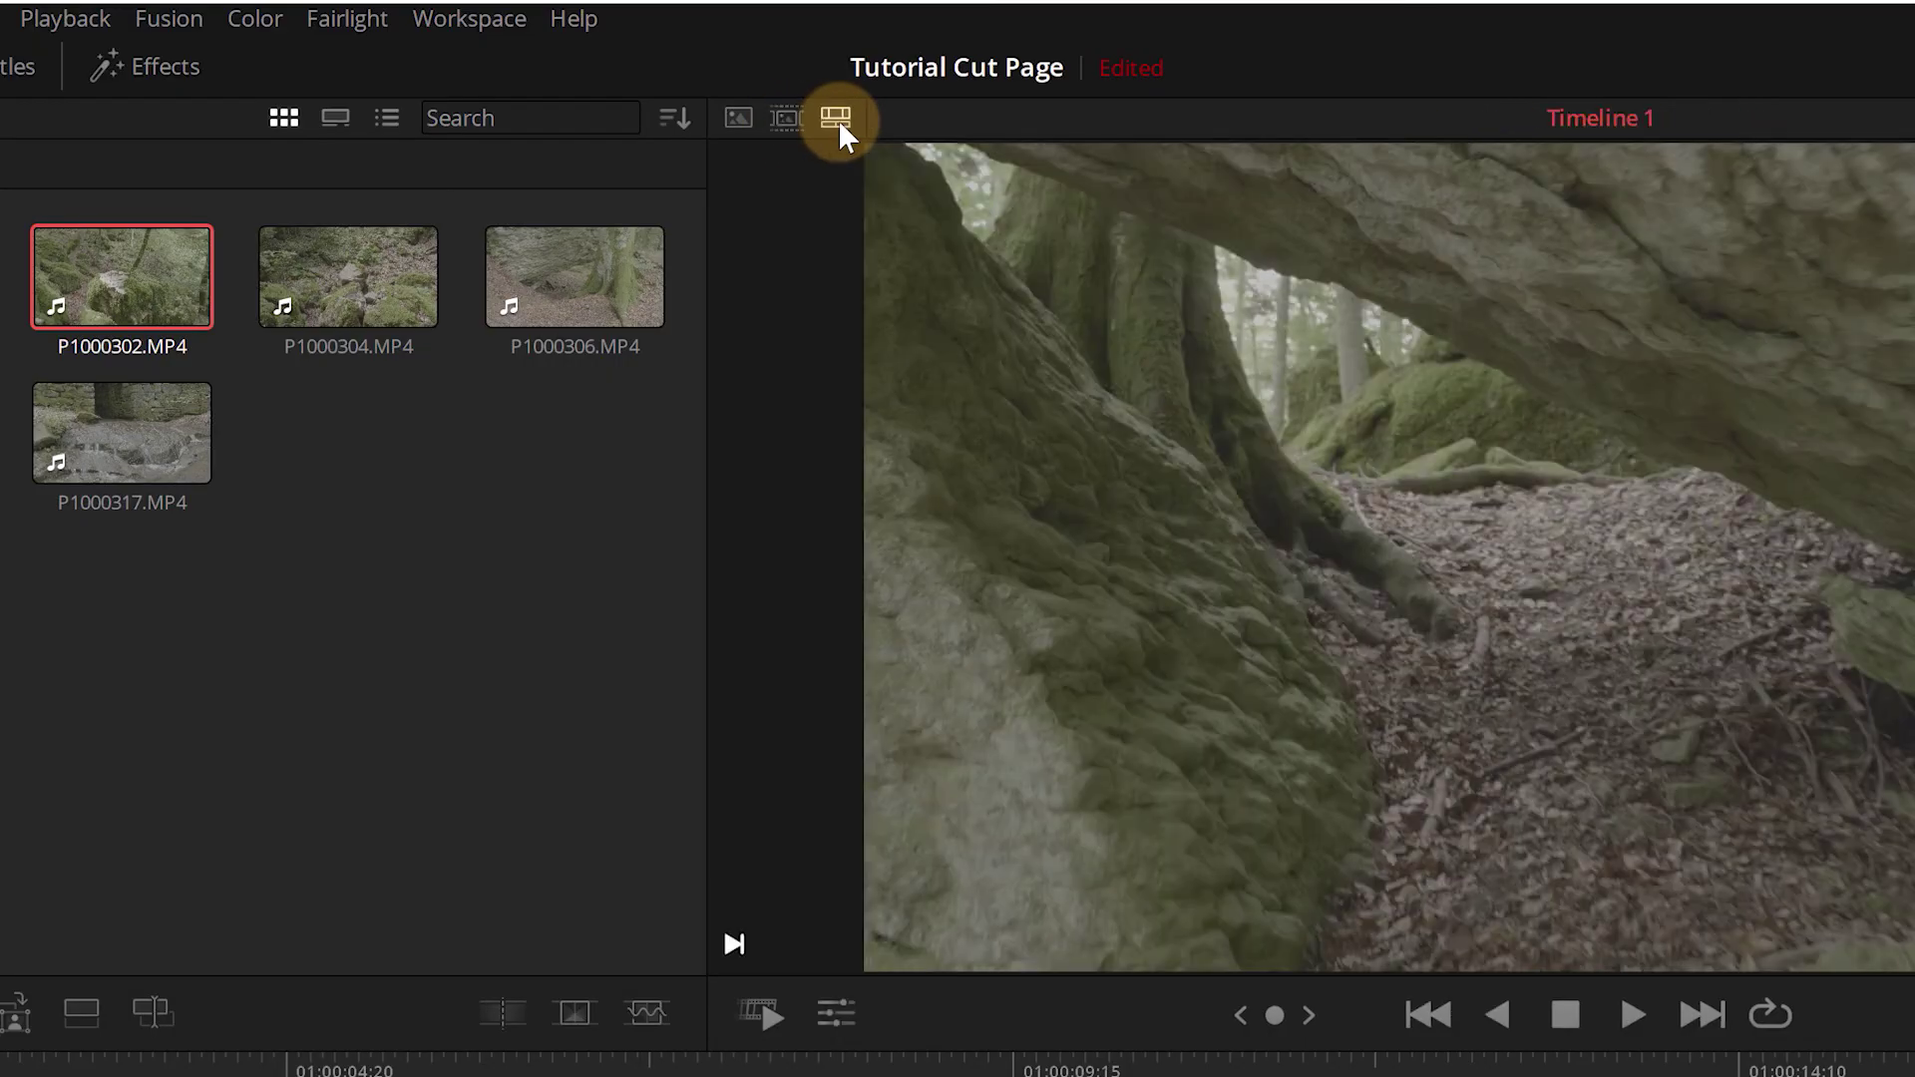
{"action": "left_click", "coordinate": [794, 119]}
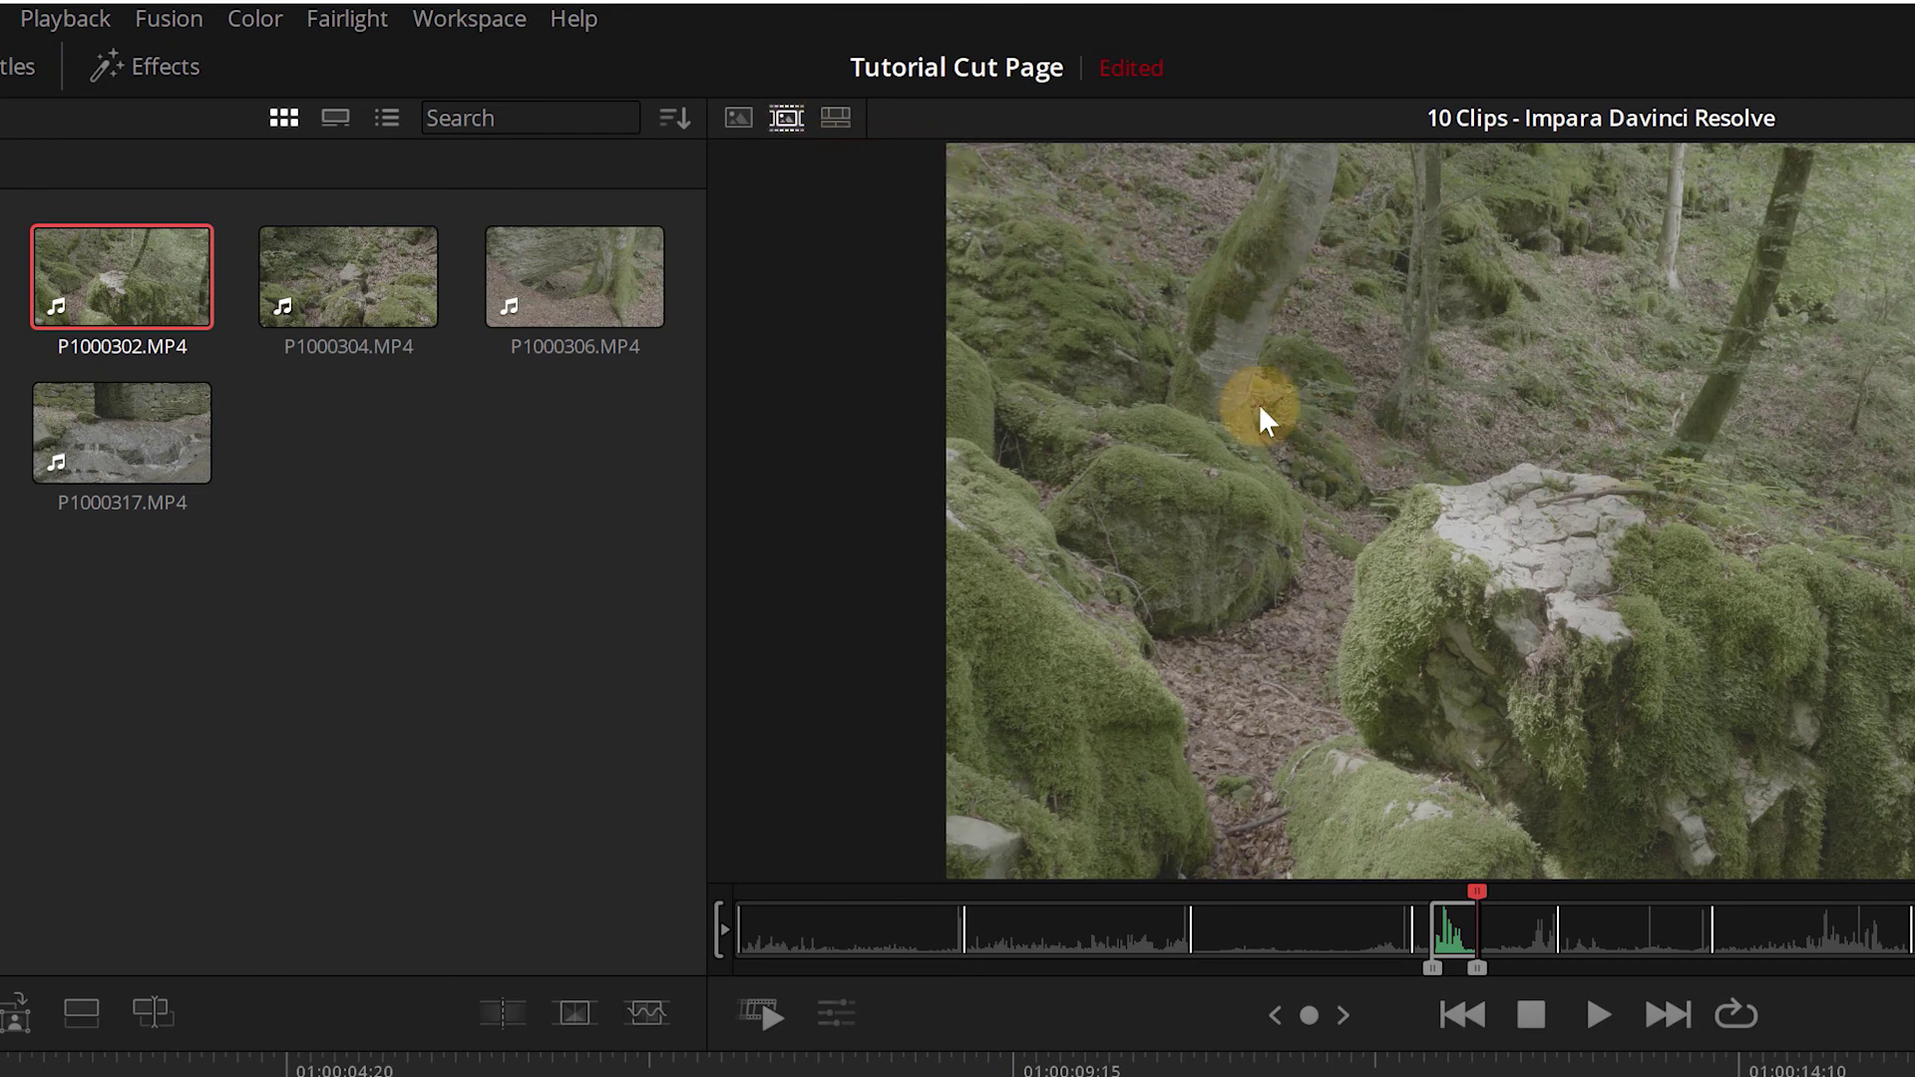
{"action": "left_click", "coordinate": [826, 122]}
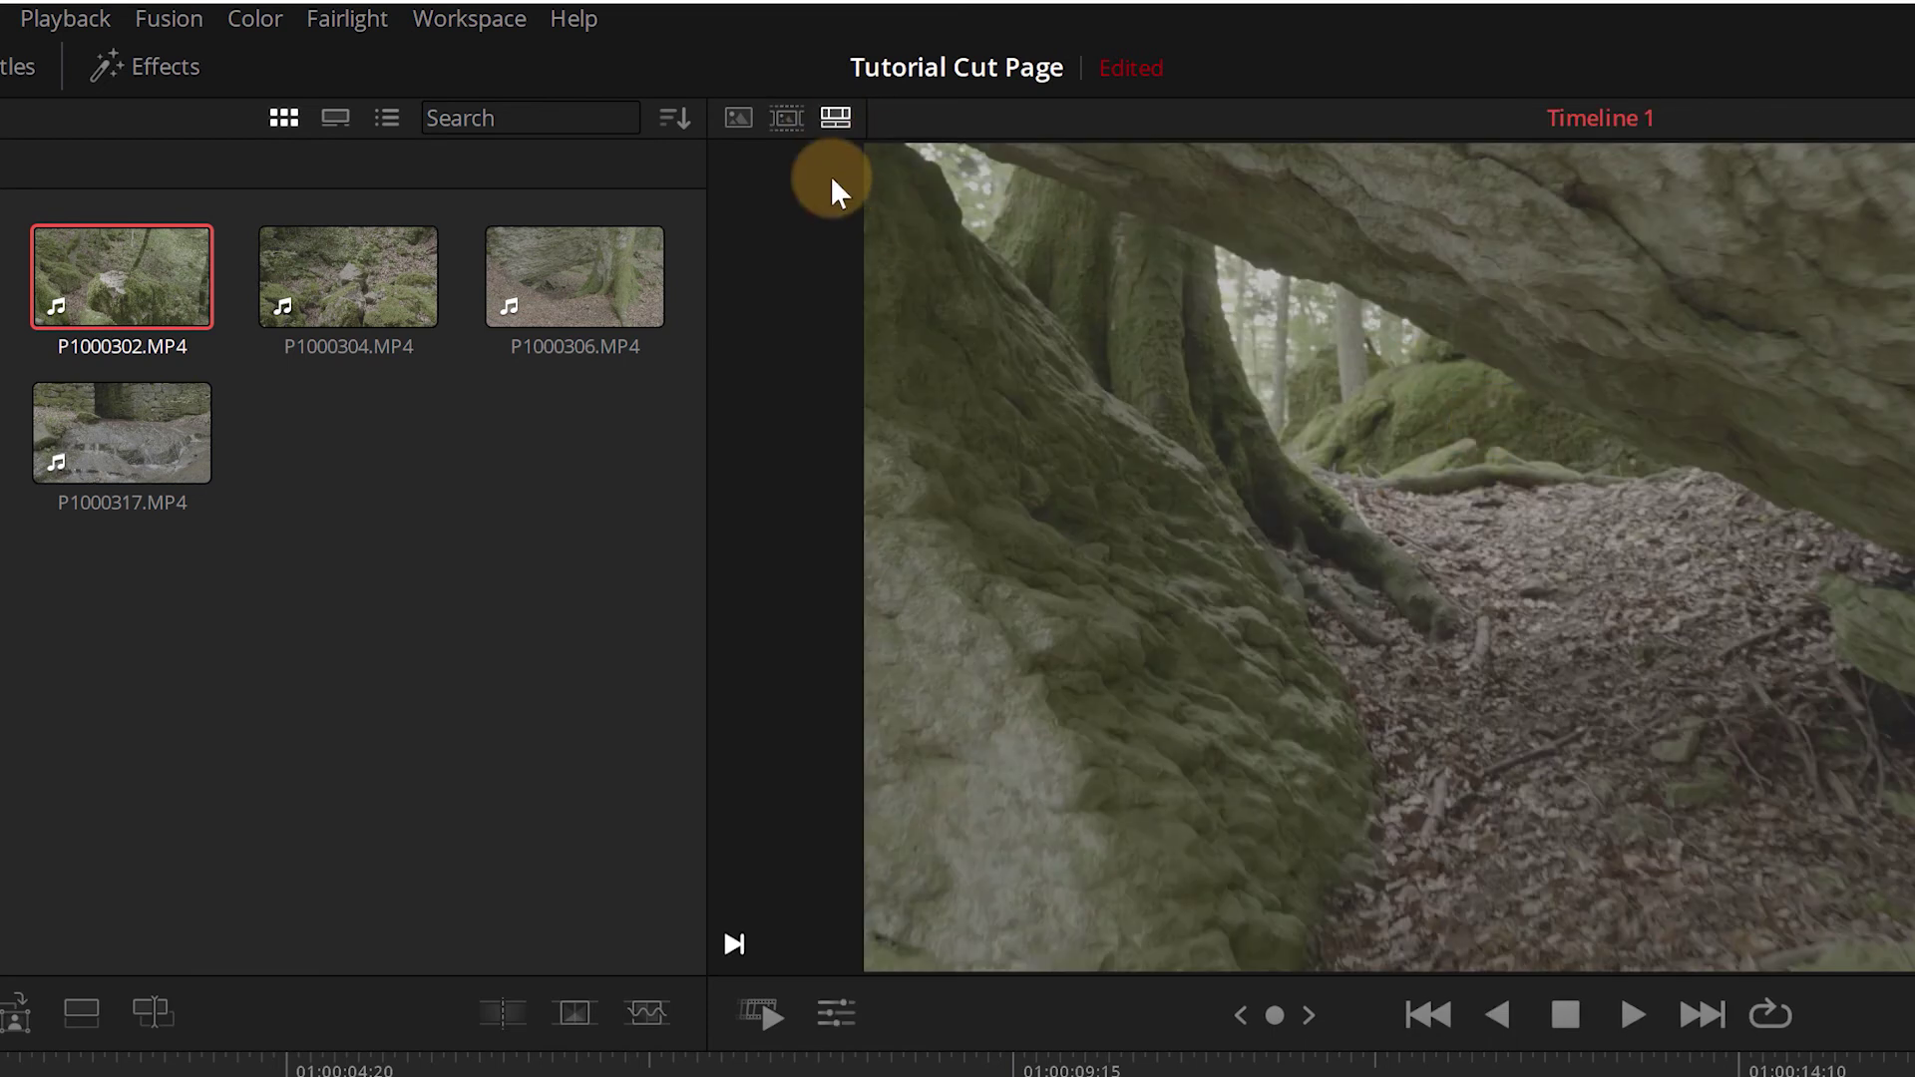
{"action": "left_click", "coordinate": [786, 114]}
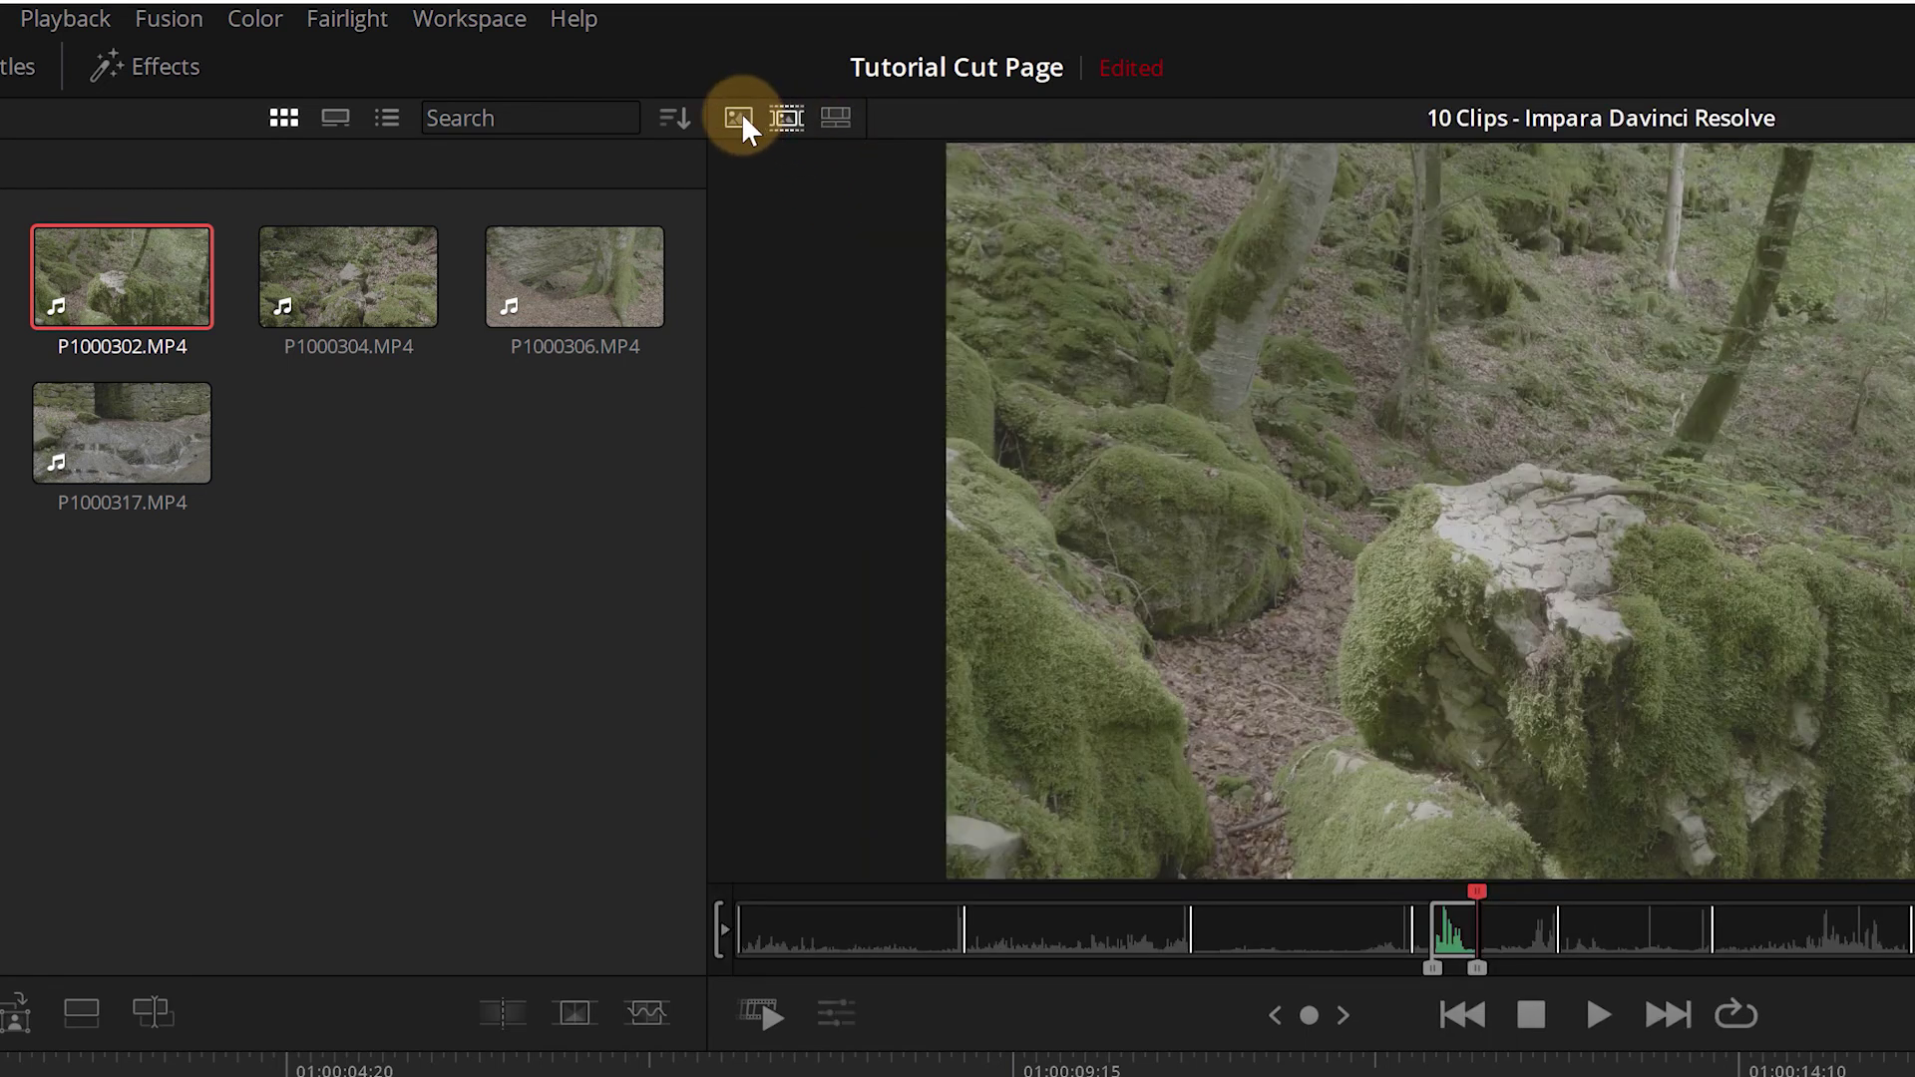
{"action": "left_click", "coordinate": [741, 116]}
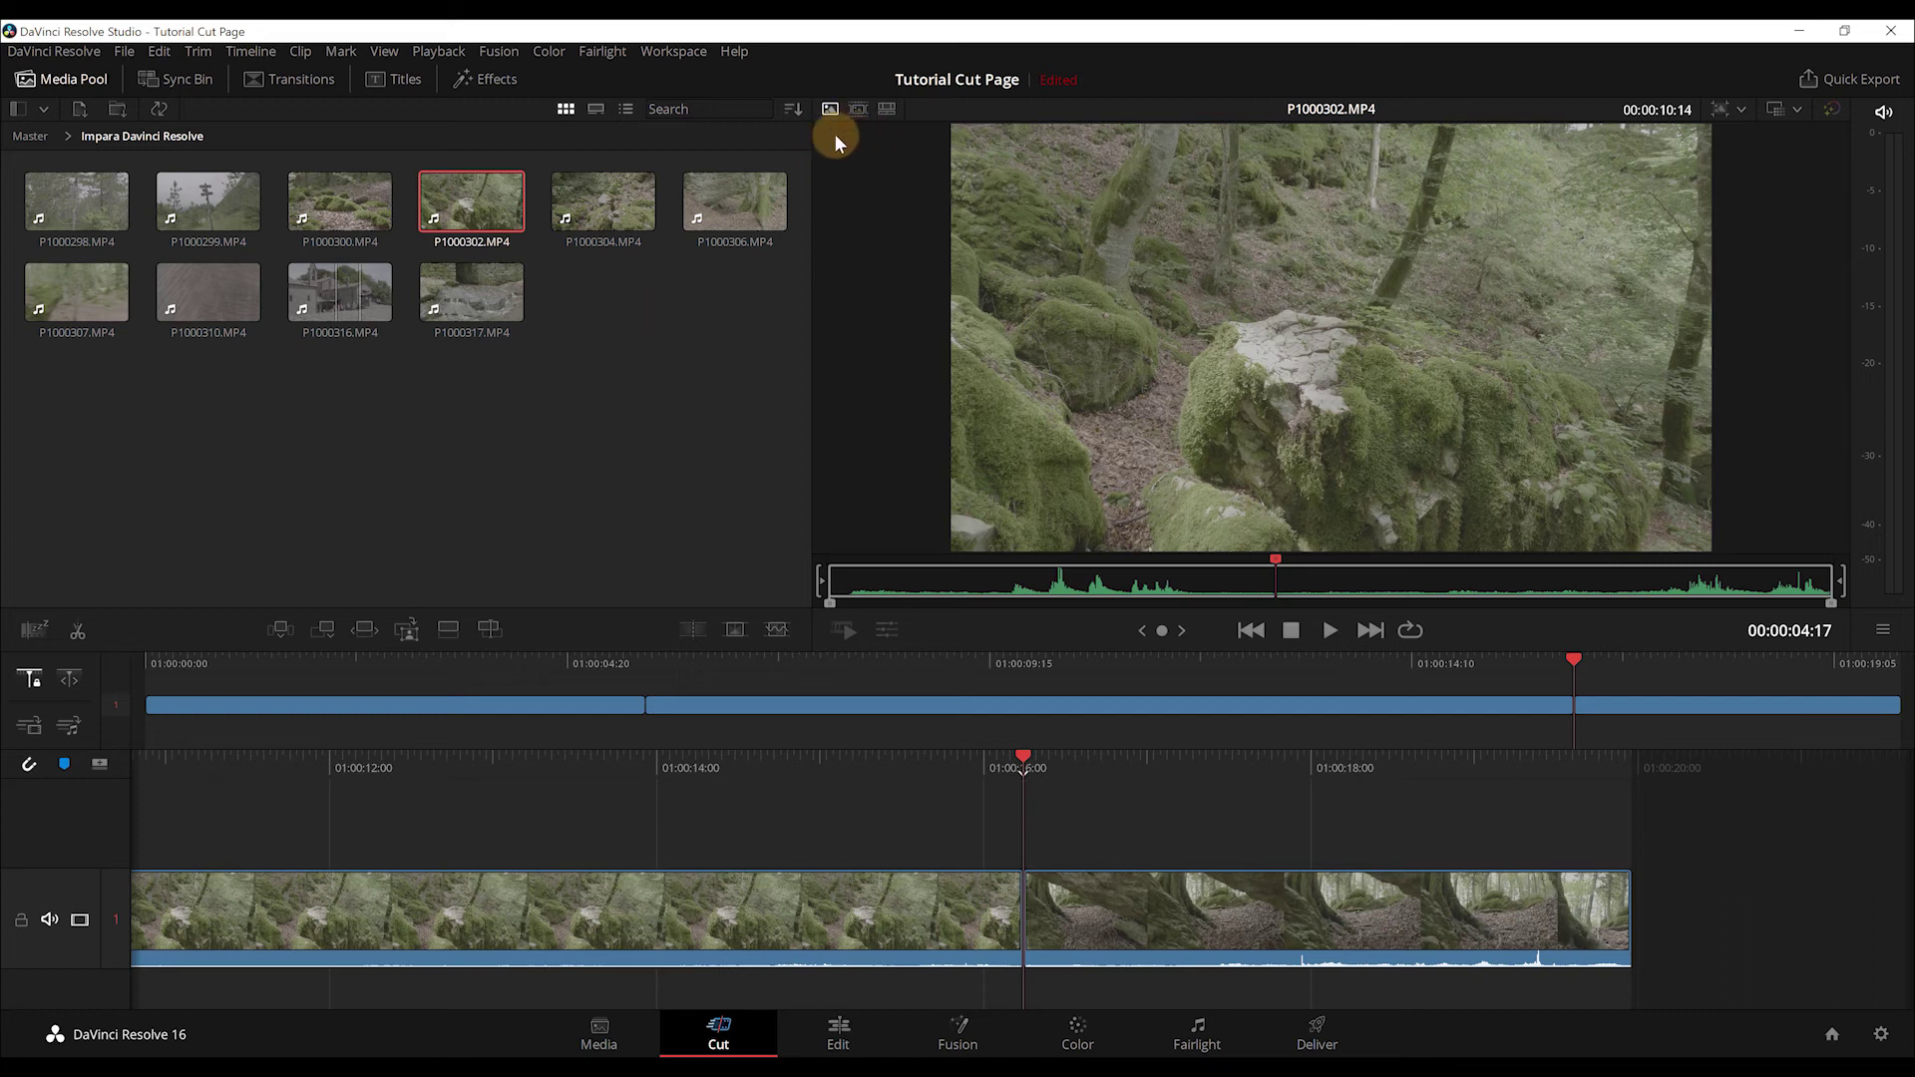
On the Source Tape, scrub into fallen-log clip P1000304 and mark the range to use
{"action": "left_click", "coordinate": [888, 122]}
{"action": "key", "text": "q"}
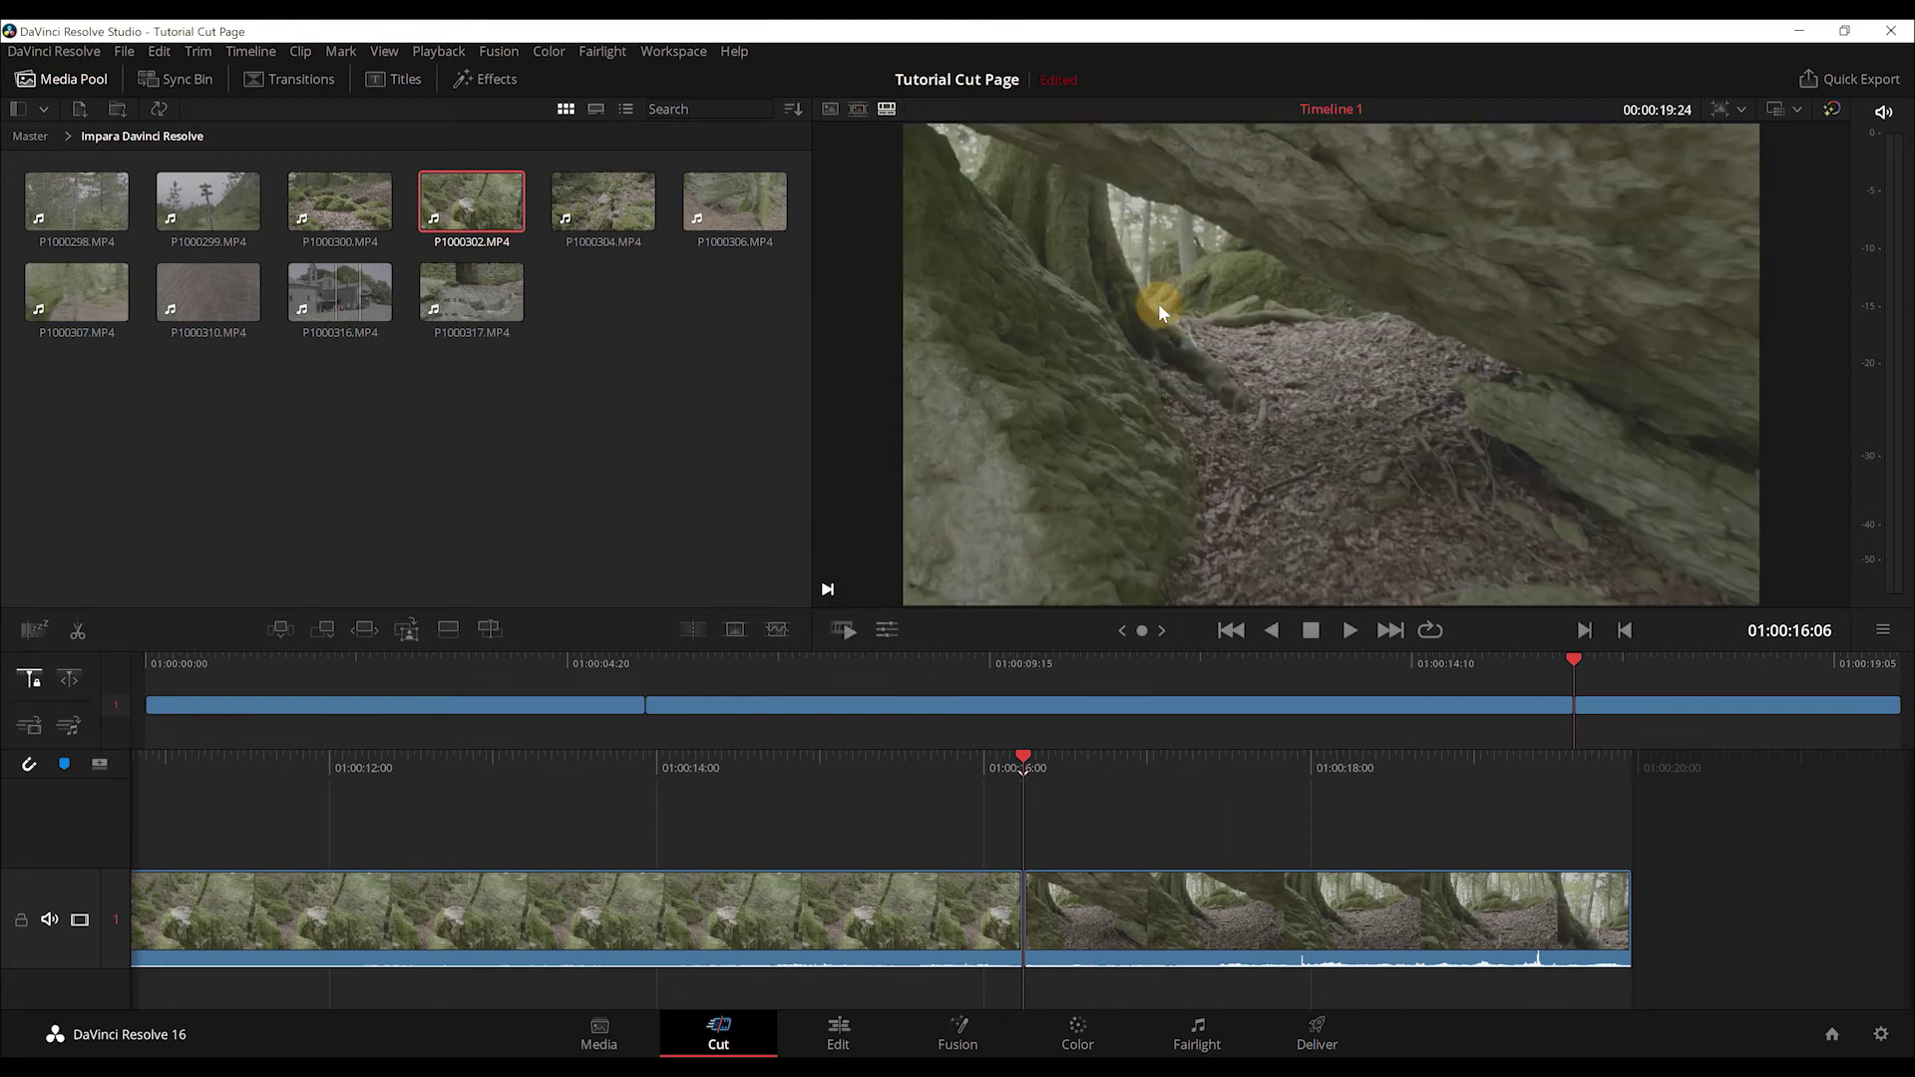
{"action": "key", "text": "q"}
{"action": "key", "text": "q"}
{"action": "left_click", "coordinate": [859, 108]}
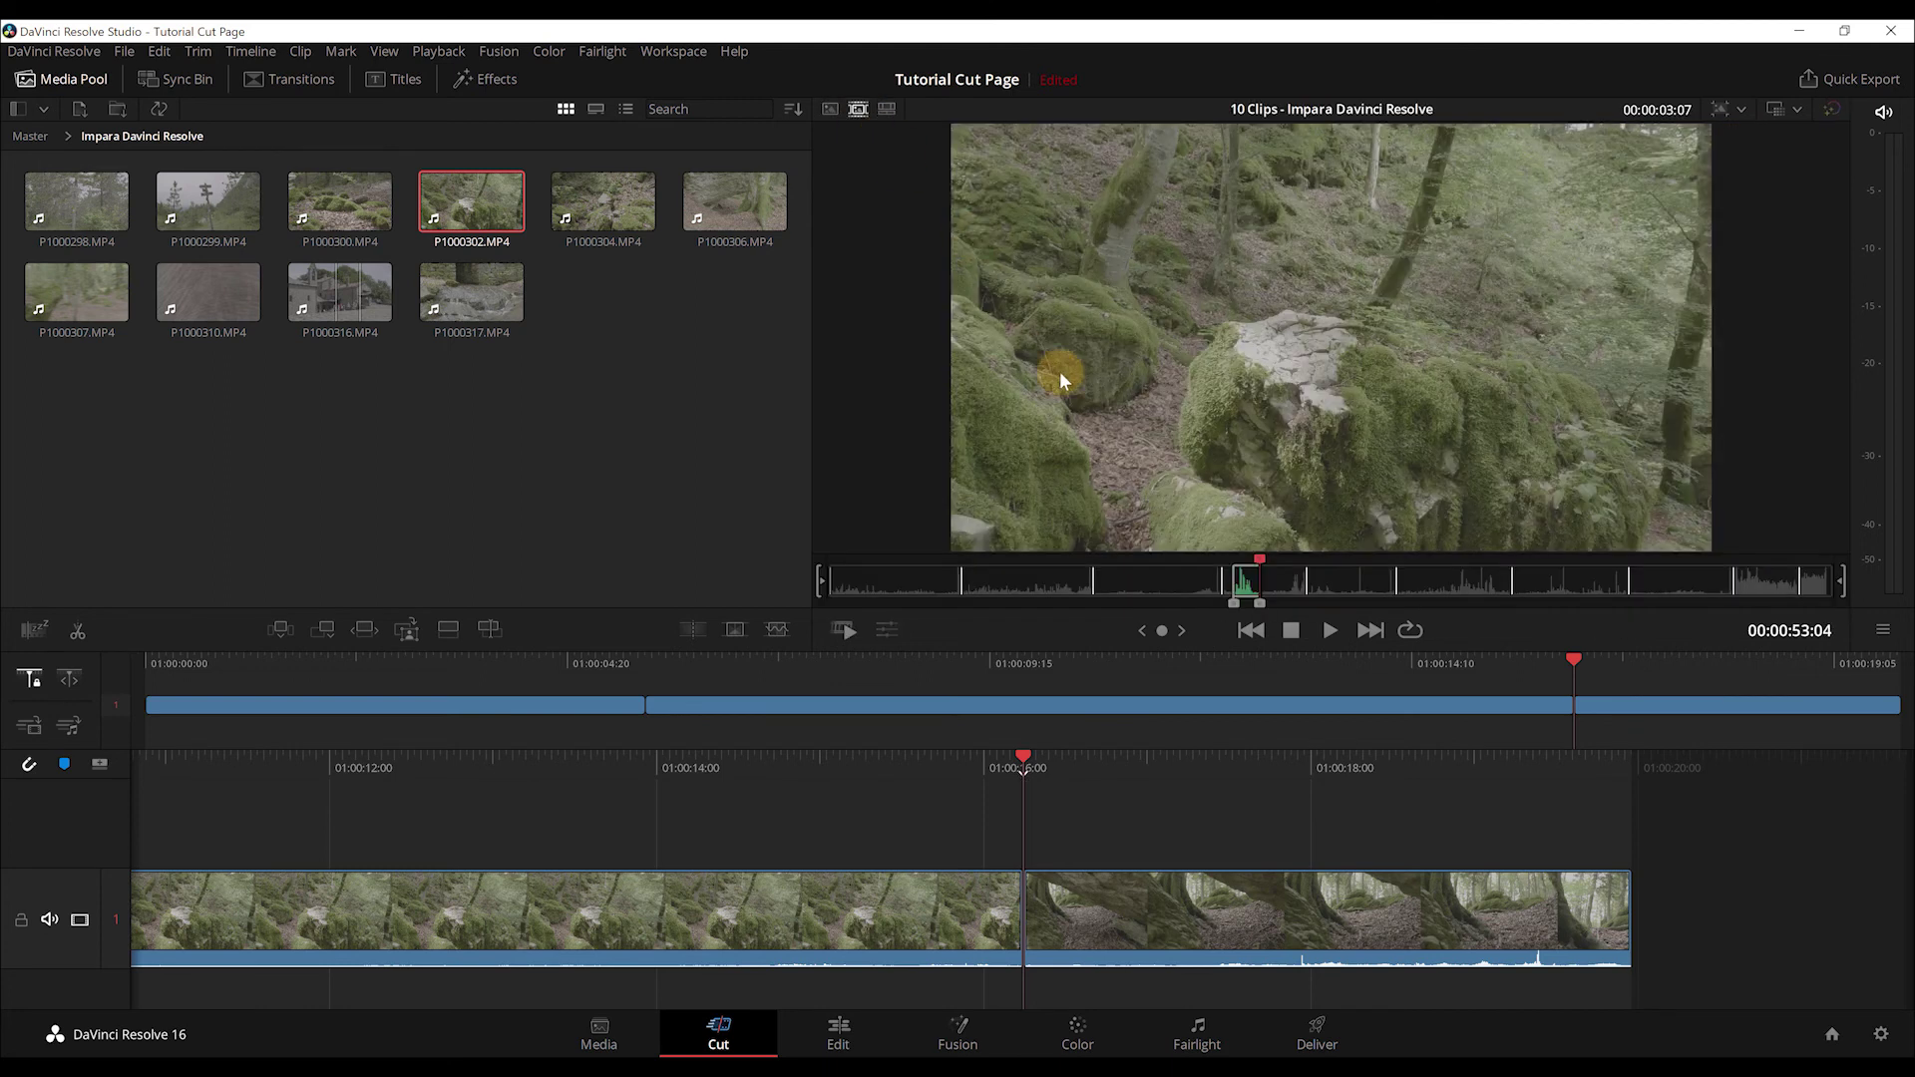
{"action": "left_click_drag", "start_coordinate": [1319, 580], "coordinate": [1330, 579]}
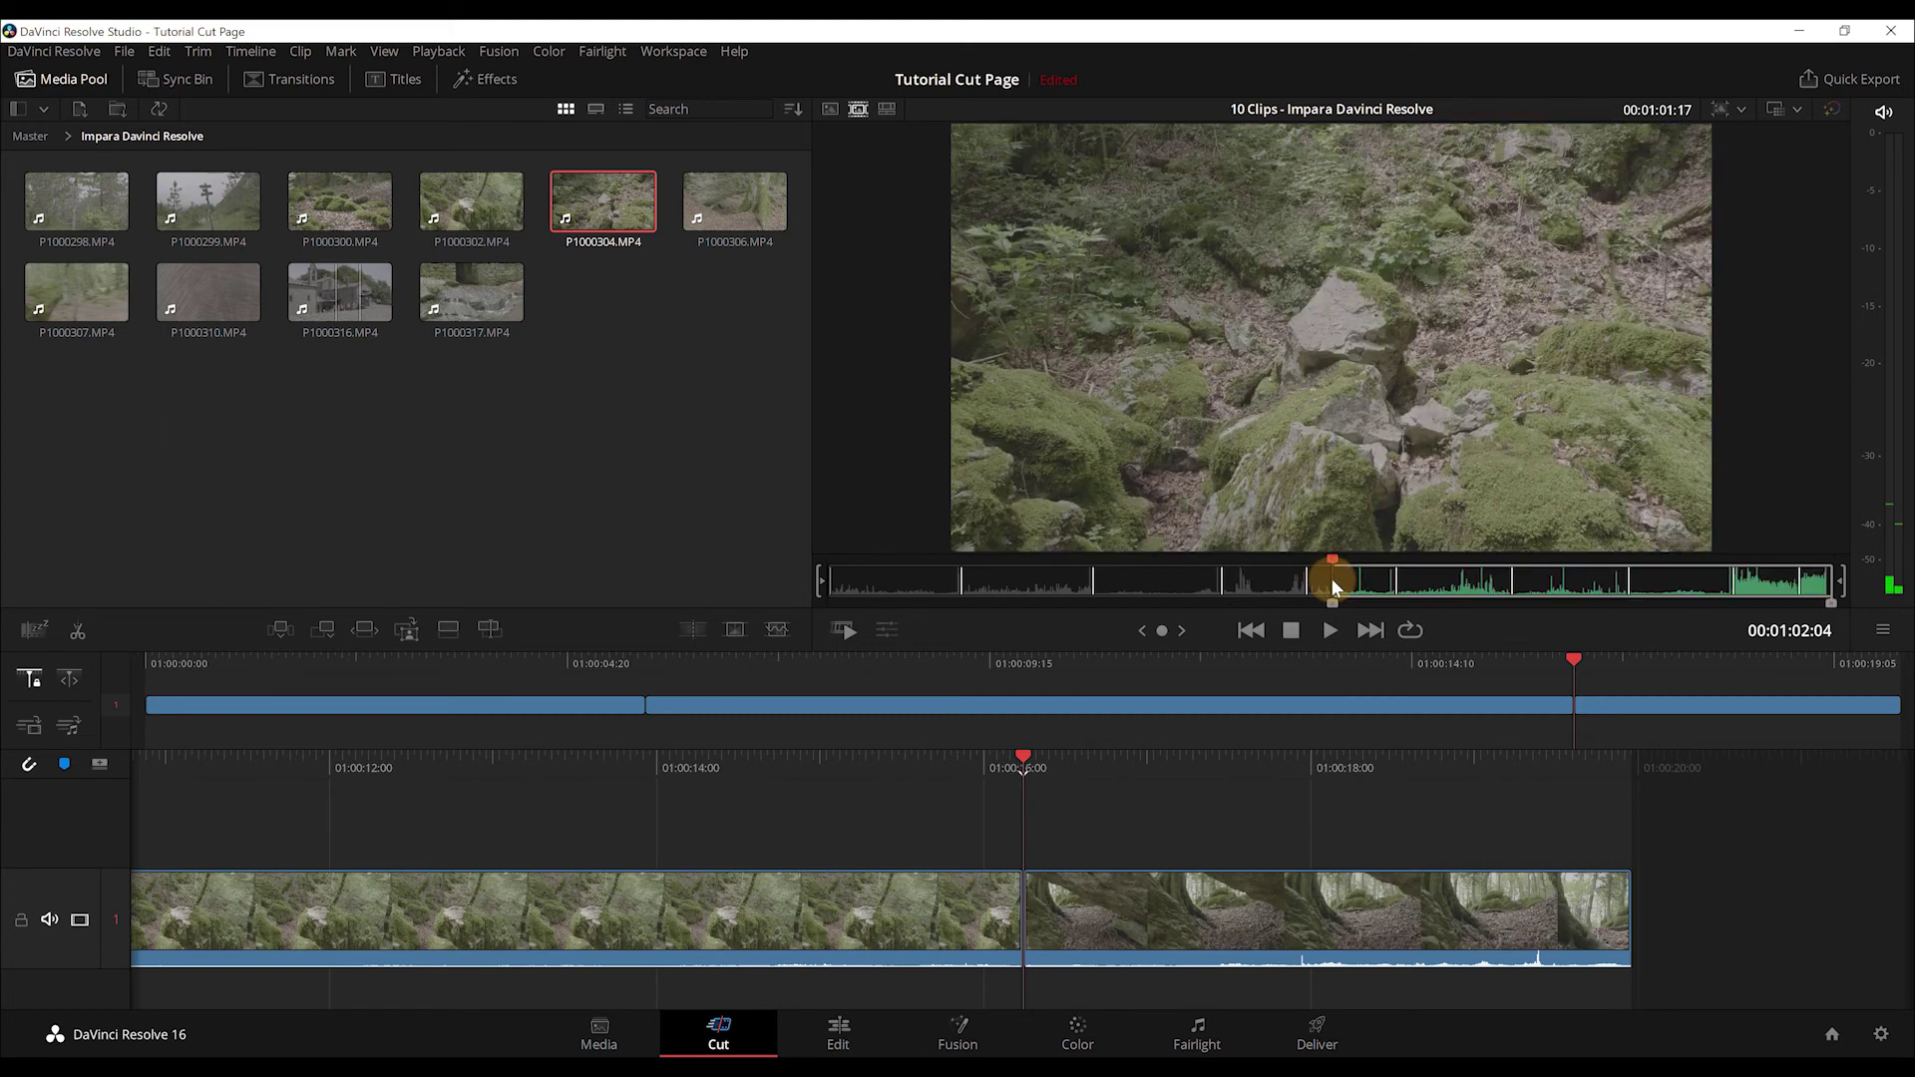
{"action": "left_click_drag", "start_coordinate": [1330, 577], "coordinate": [1350, 555]}
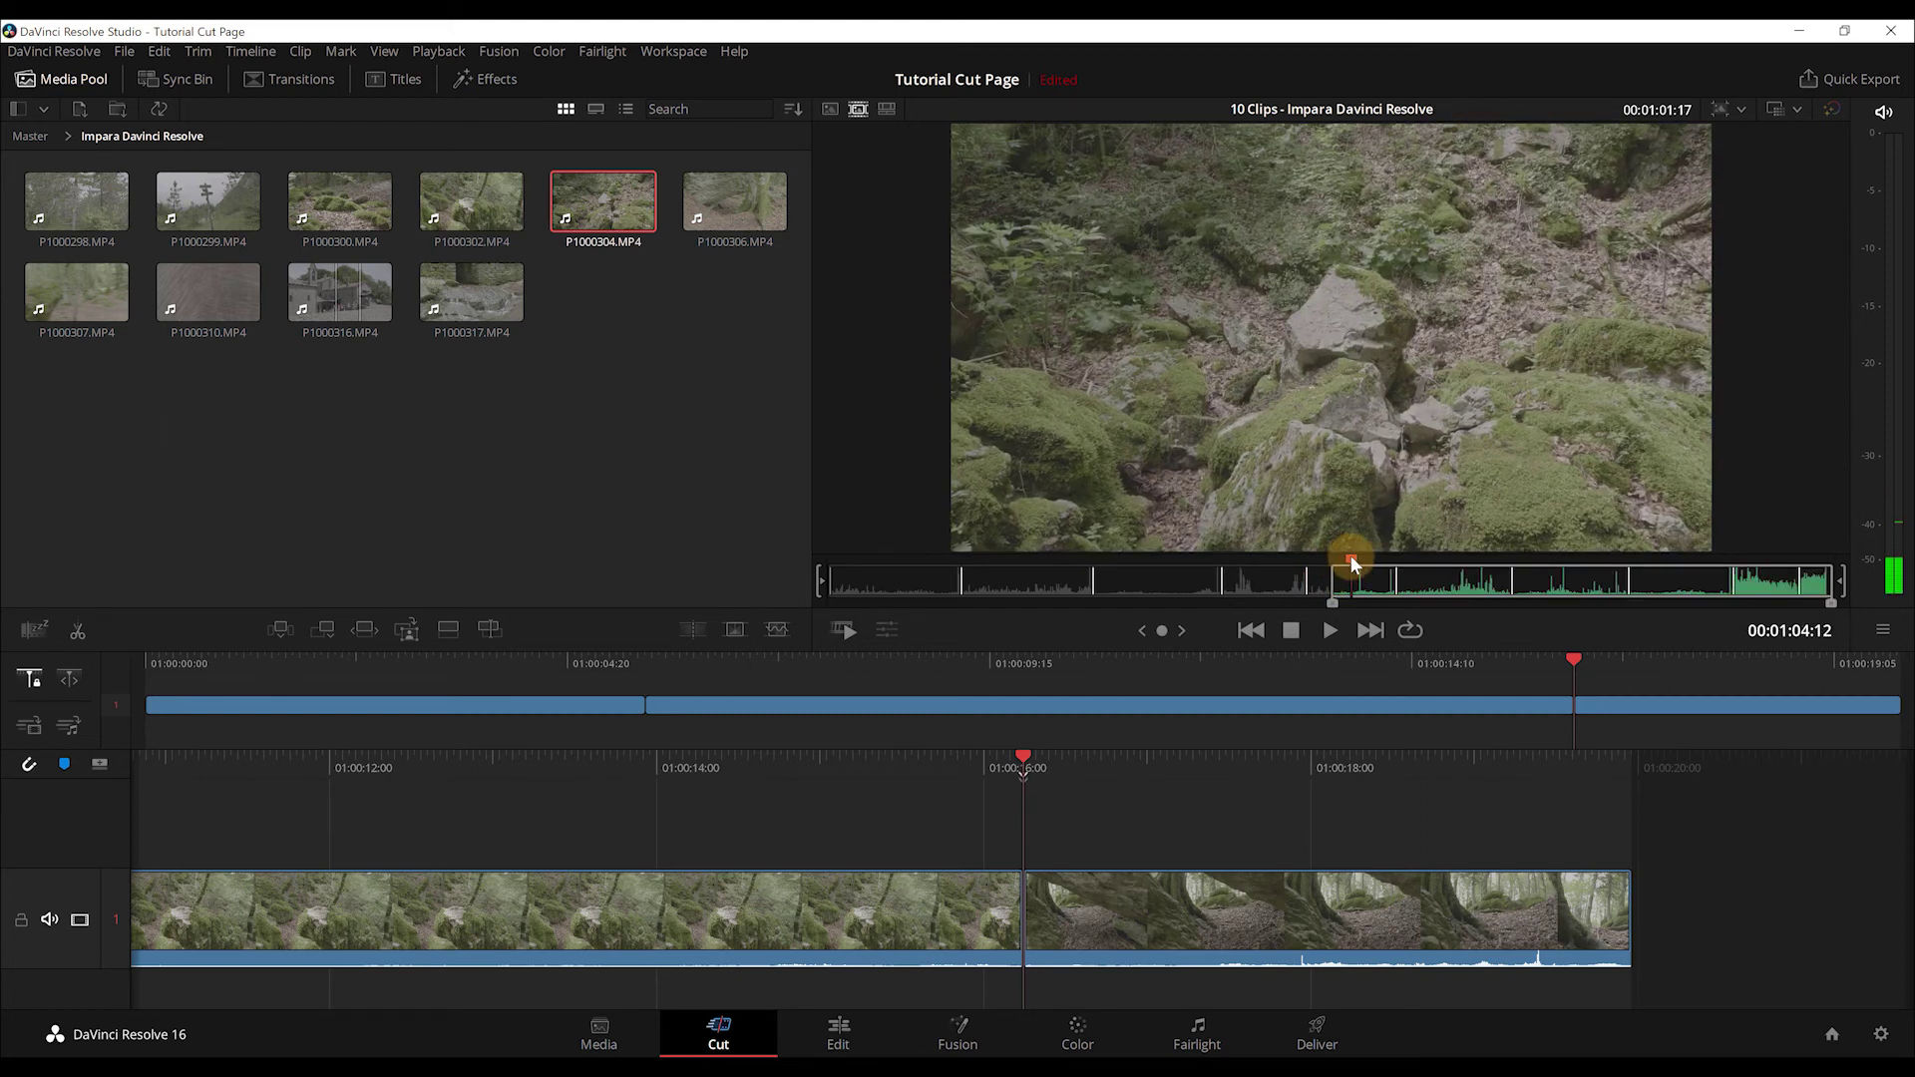
{"action": "left_click", "coordinate": [1352, 561]}
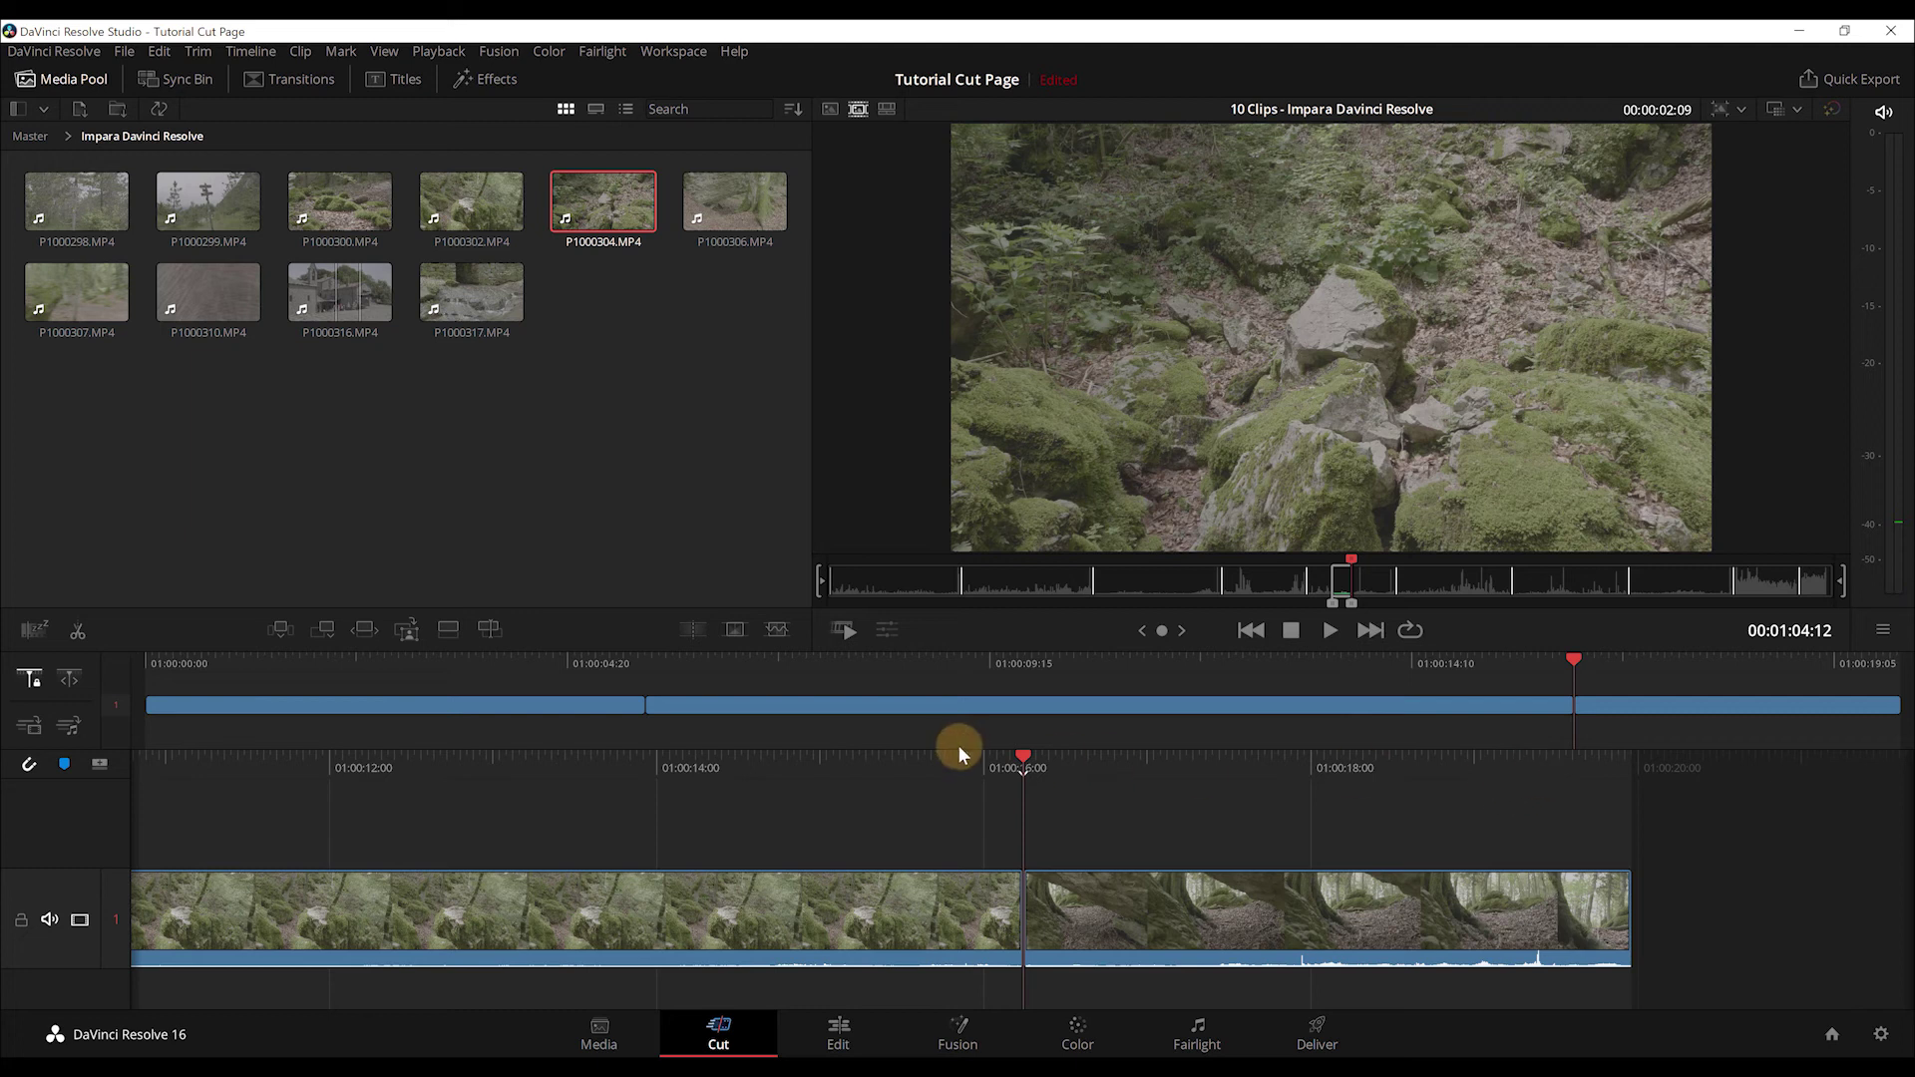
Move the timeline playhead to the start, 01:00:00:00, and Smart Insert P1000304 there
{"action": "left_click_drag", "start_coordinate": [1018, 763], "coordinate": [1895, 778]}
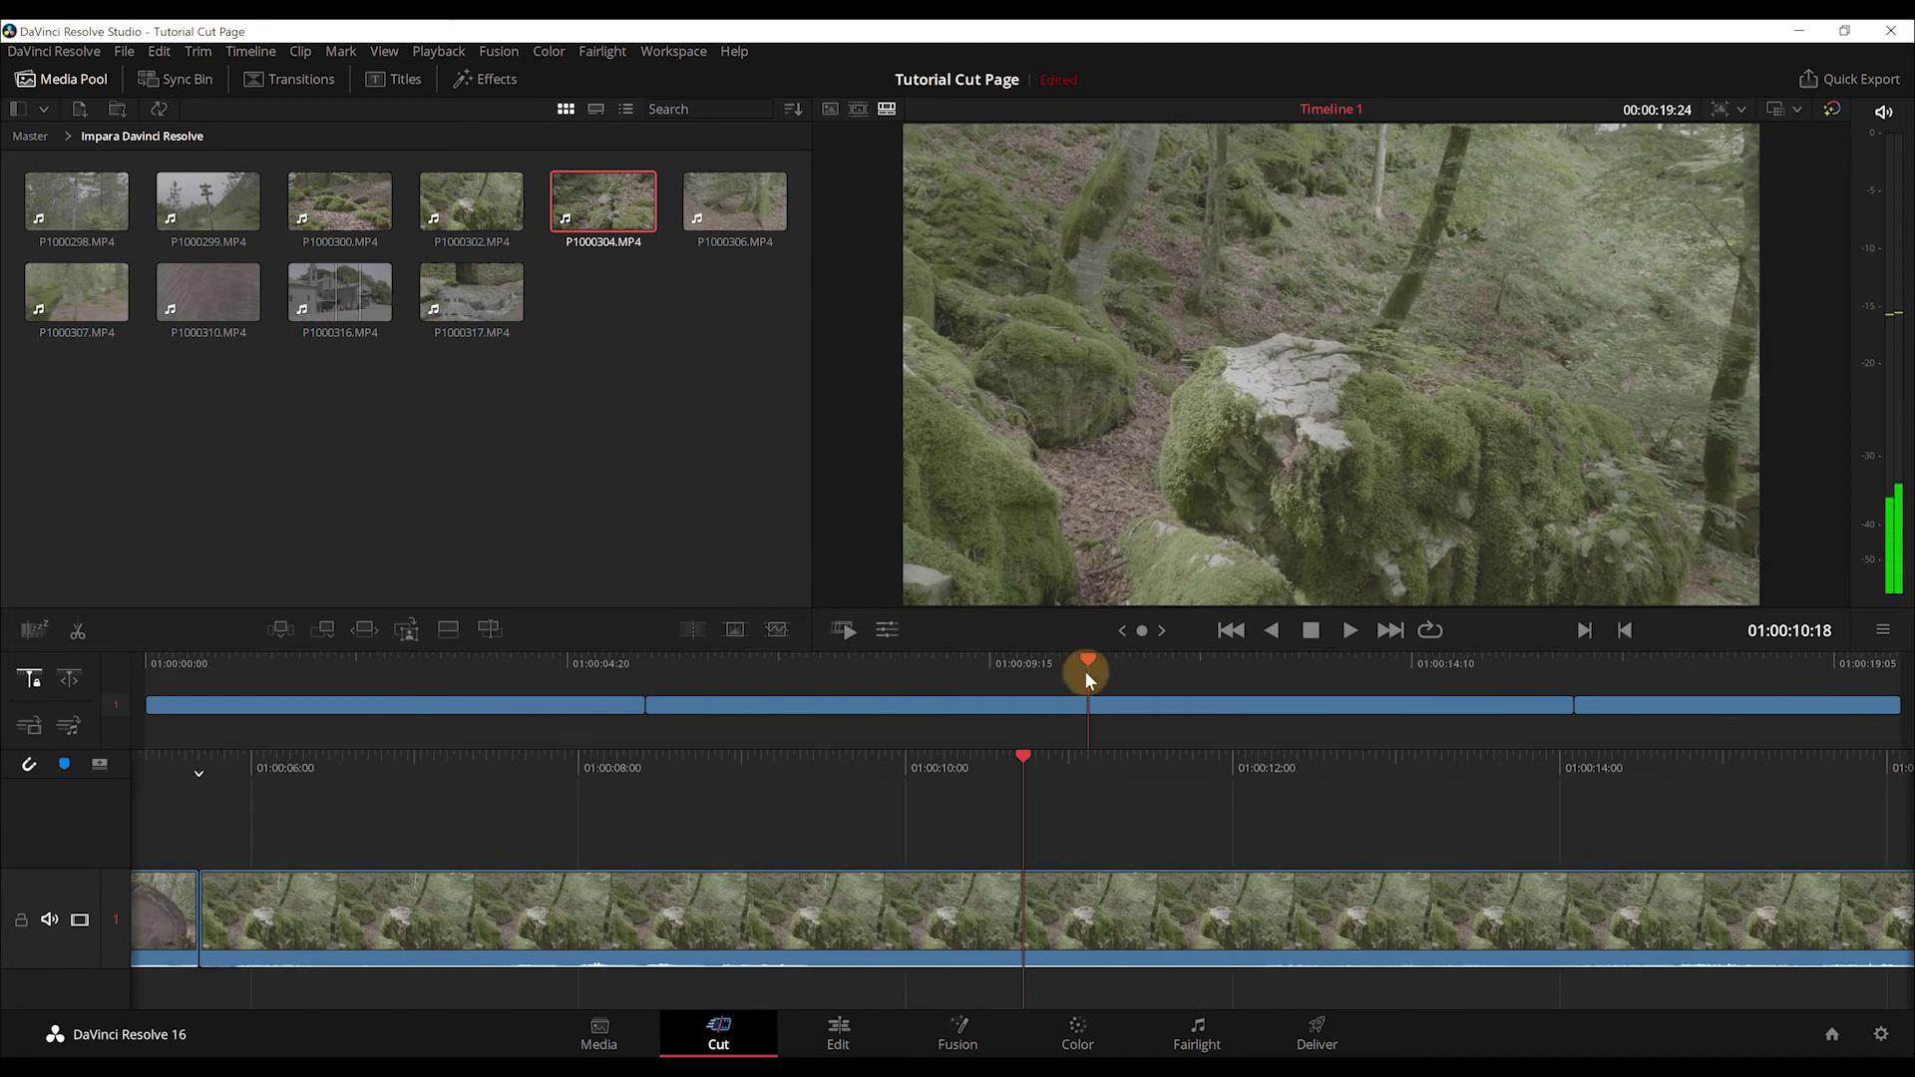
{"action": "left_click_drag", "start_coordinate": [1088, 658], "coordinate": [76, 685]}
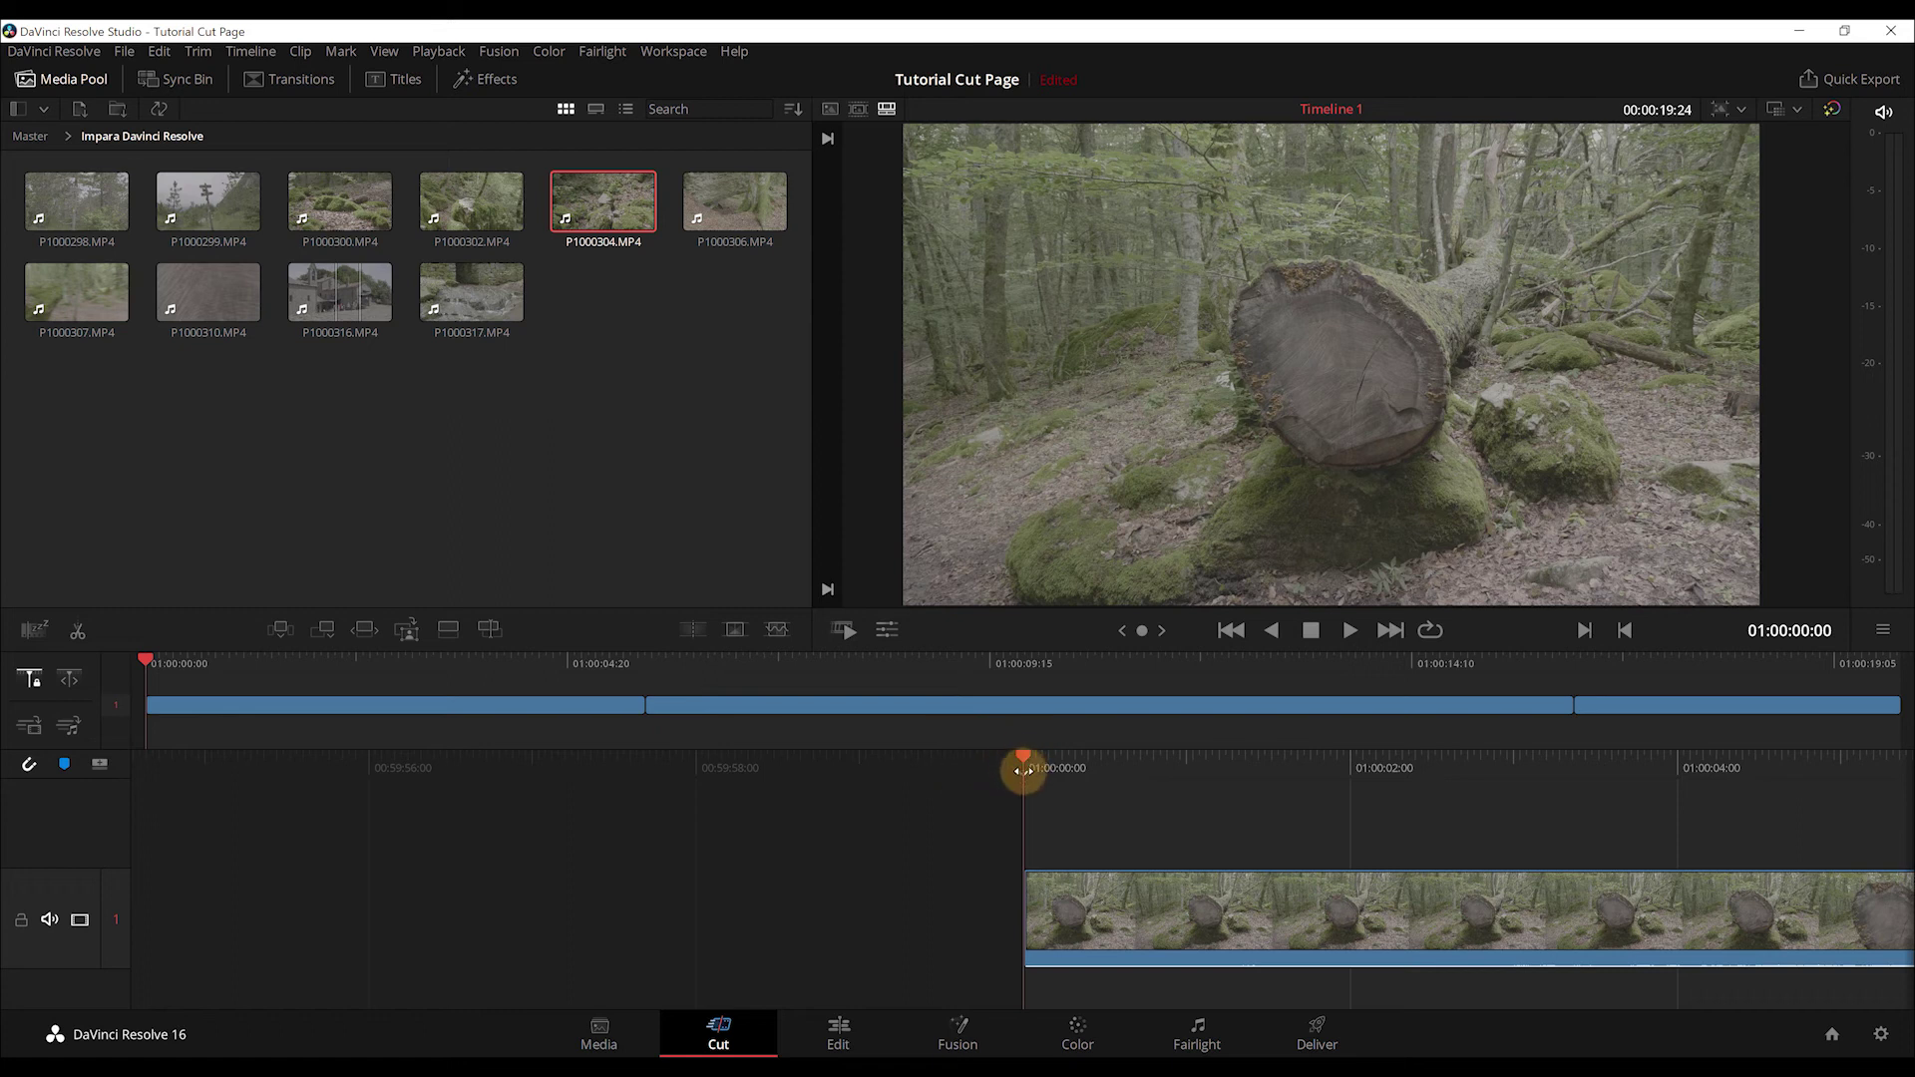
{"action": "left_click", "coordinate": [284, 631]}
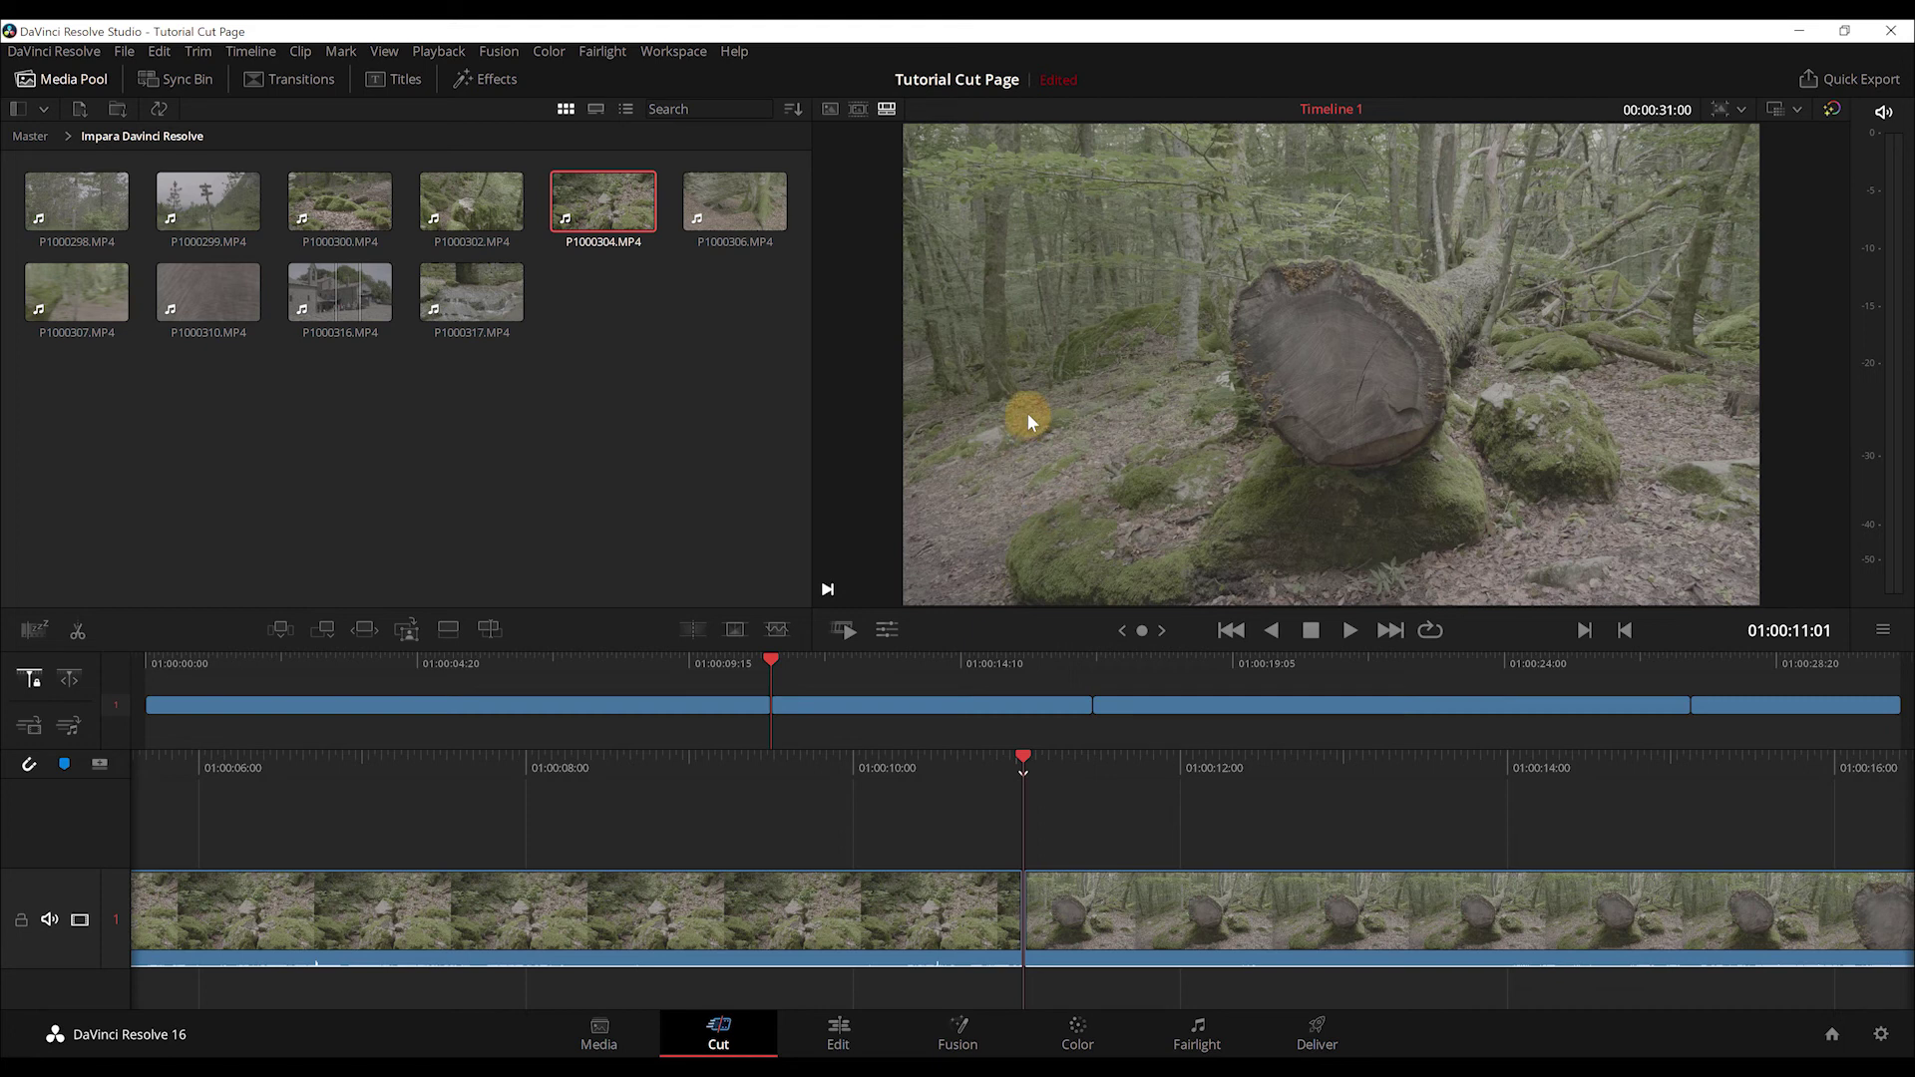
On the Source Tape, mark a roughly two-second in/out range in clip P1000306
{"action": "key", "text": "q"}
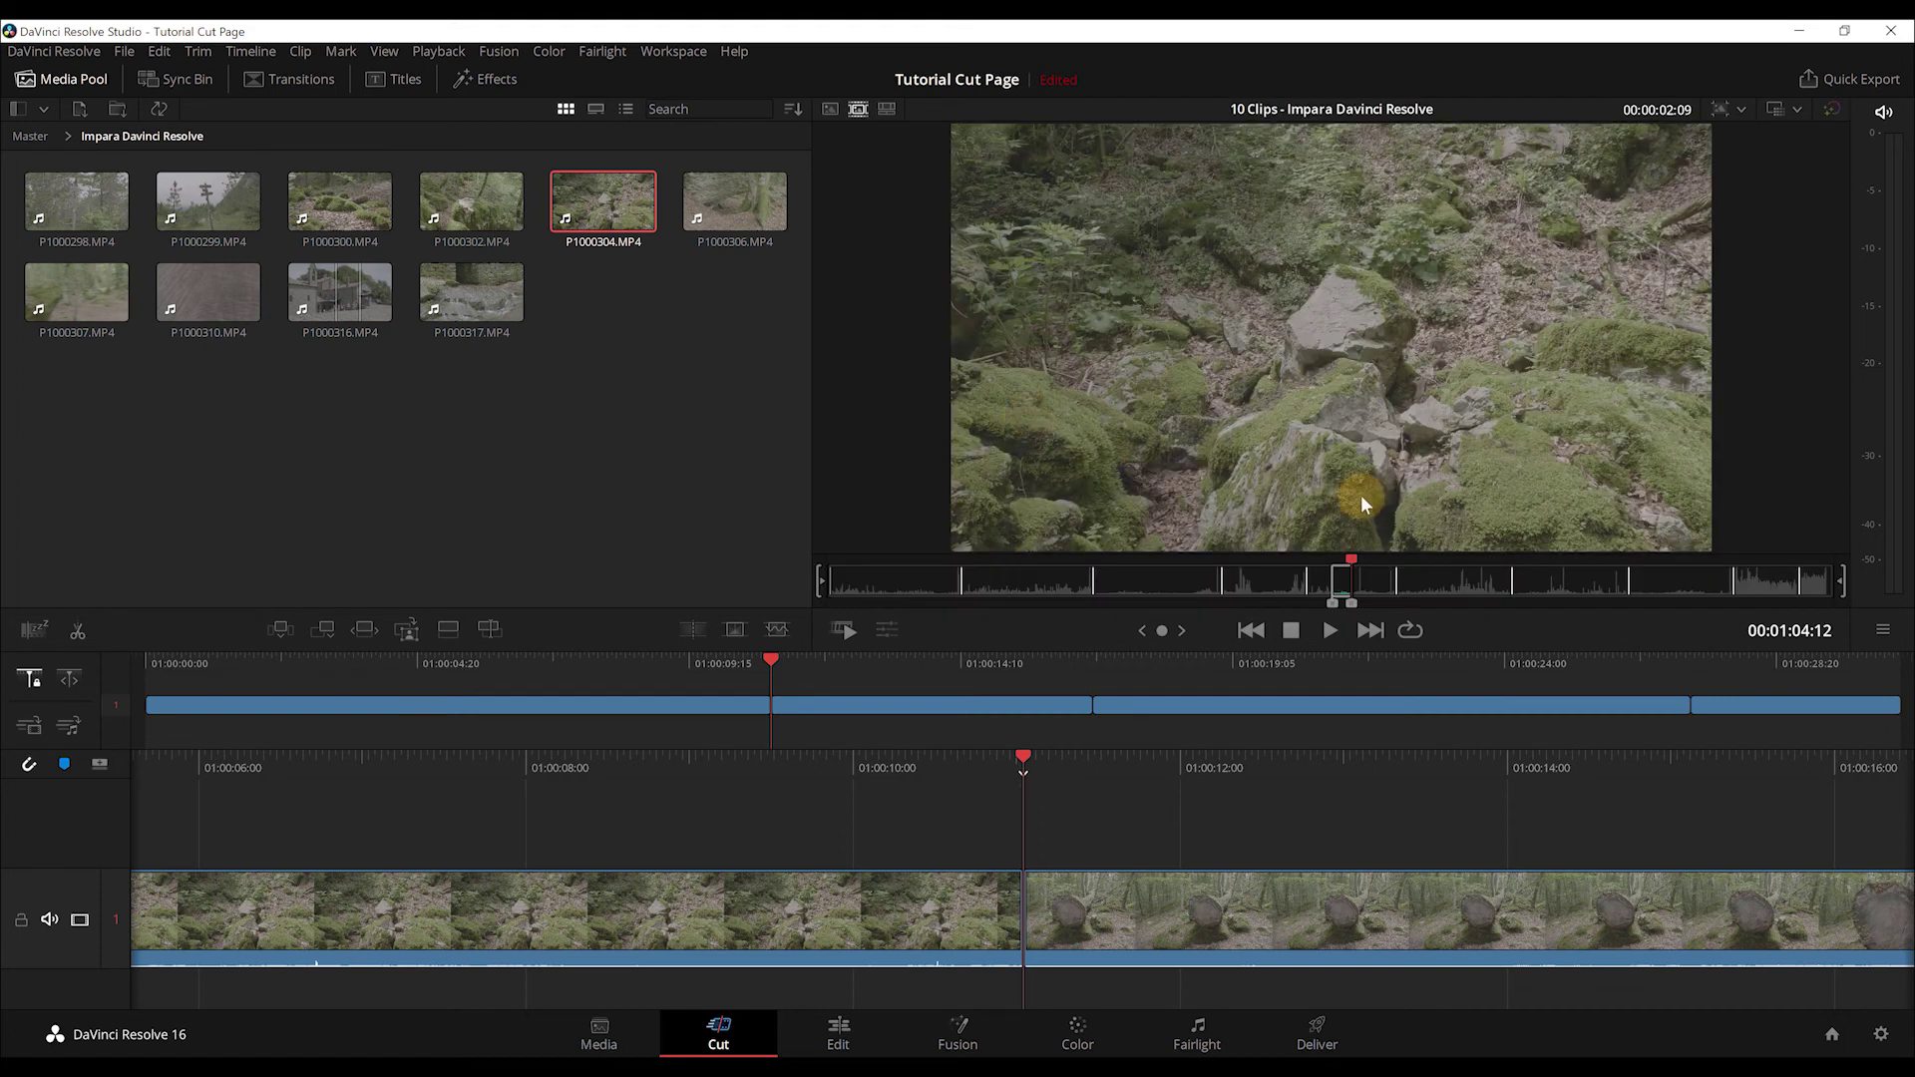
{"action": "left_click_drag", "start_coordinate": [1435, 582], "coordinate": [1441, 582]}
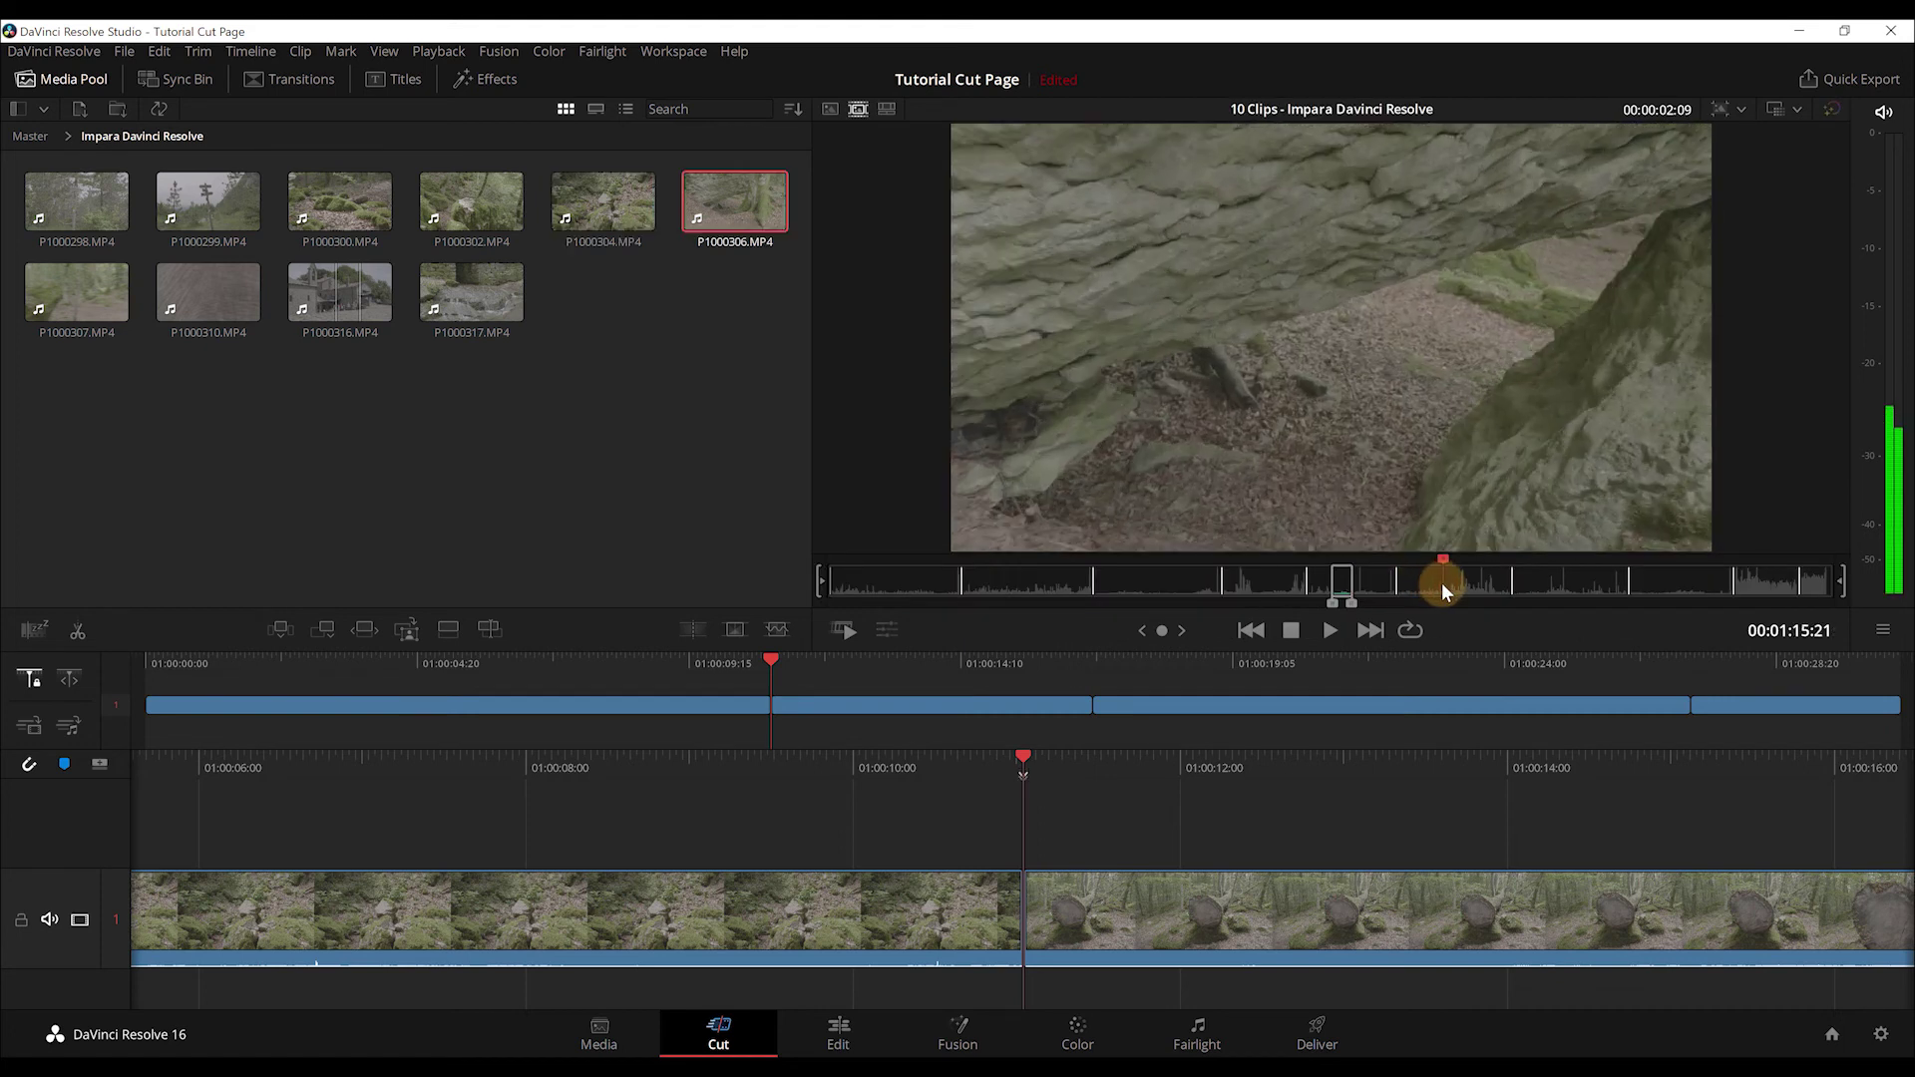
{"action": "key", "text": "i"}
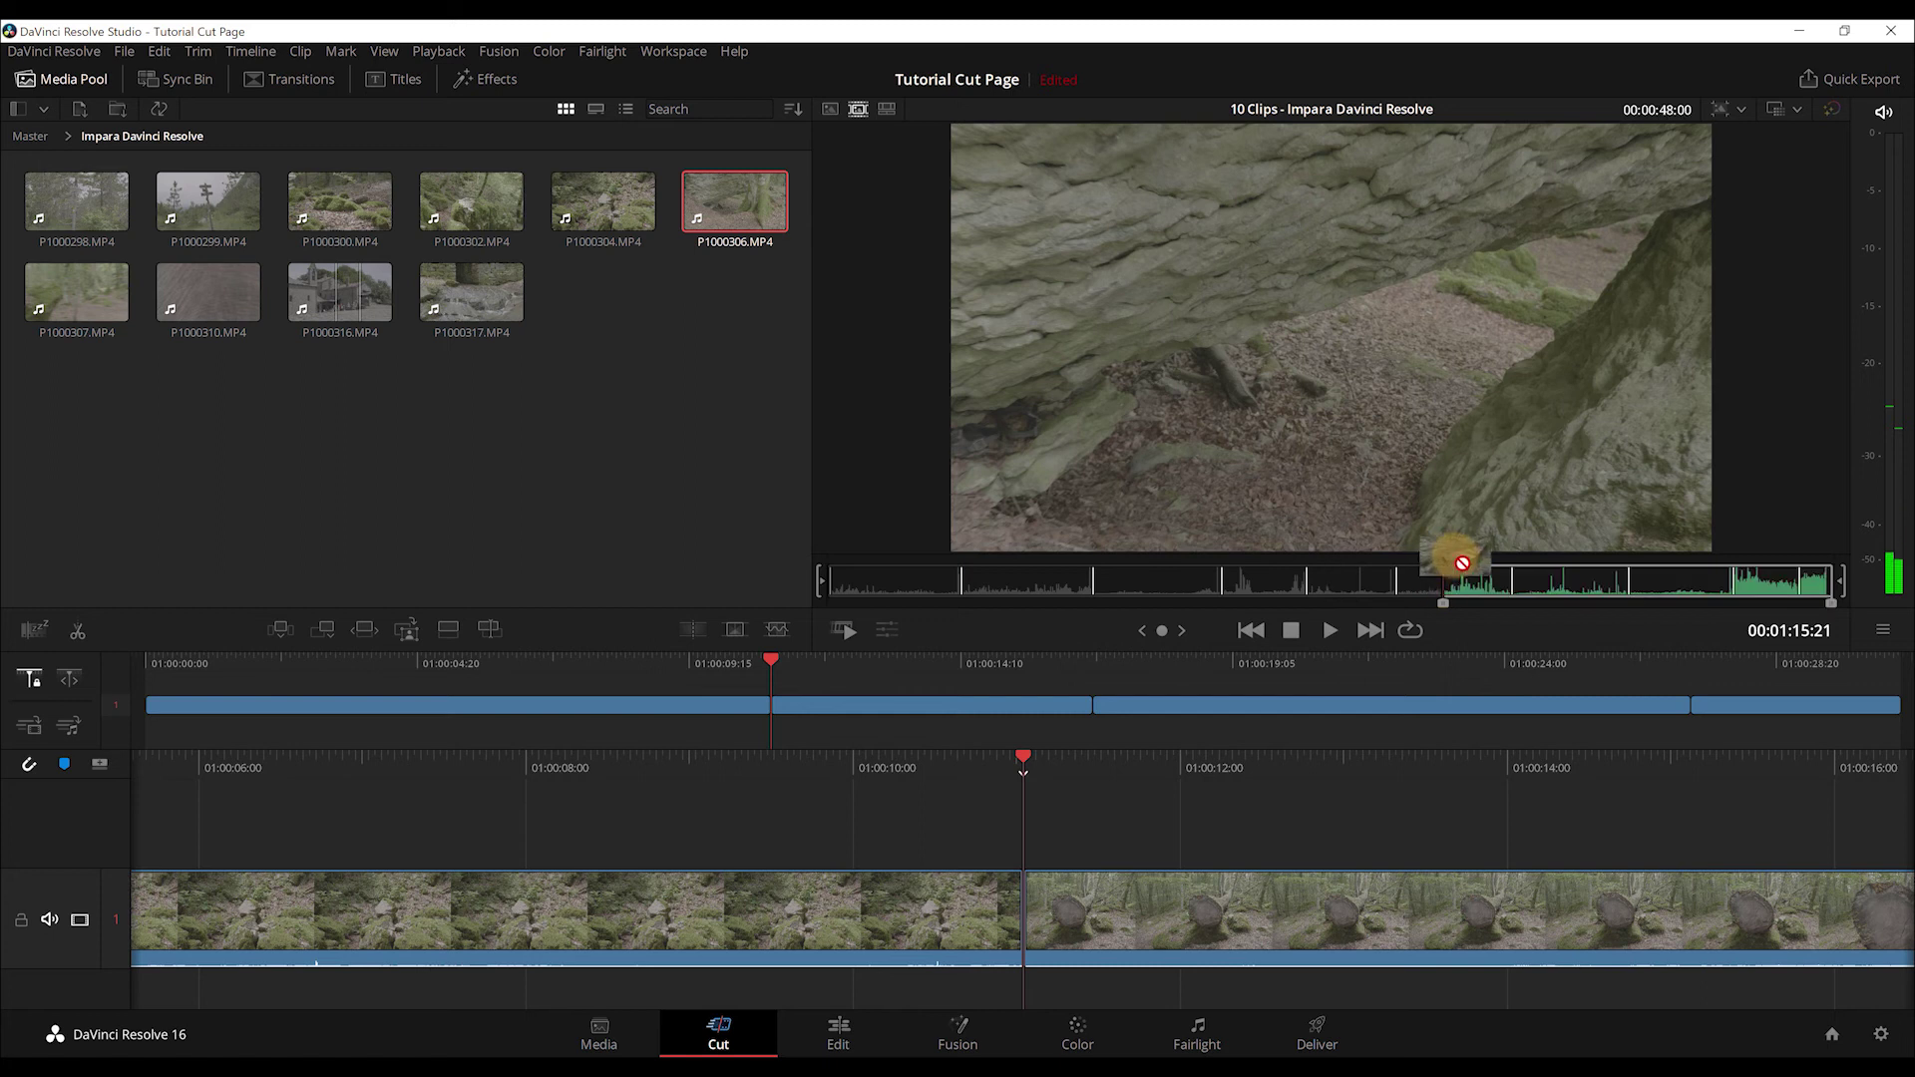
{"action": "key", "text": "space"}
{"action": "key", "text": "space"}
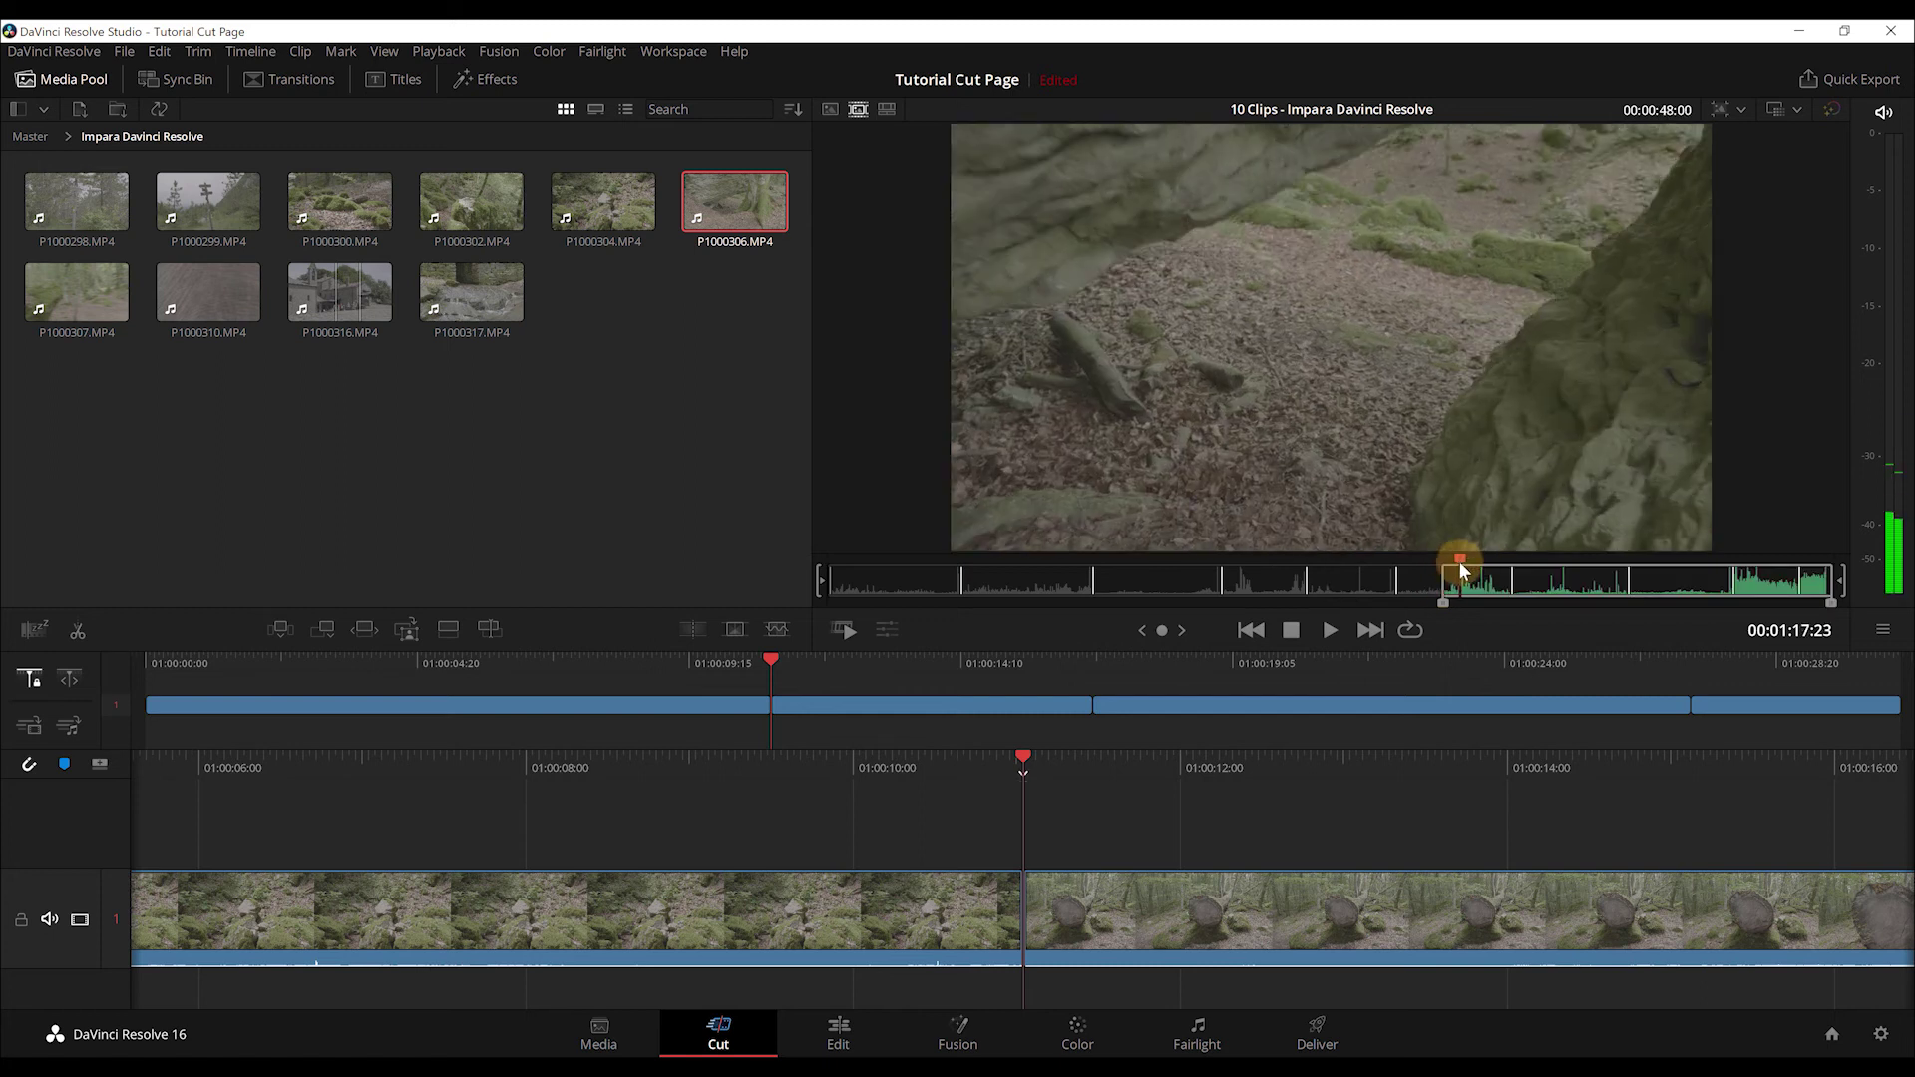
{"action": "key", "text": "o"}
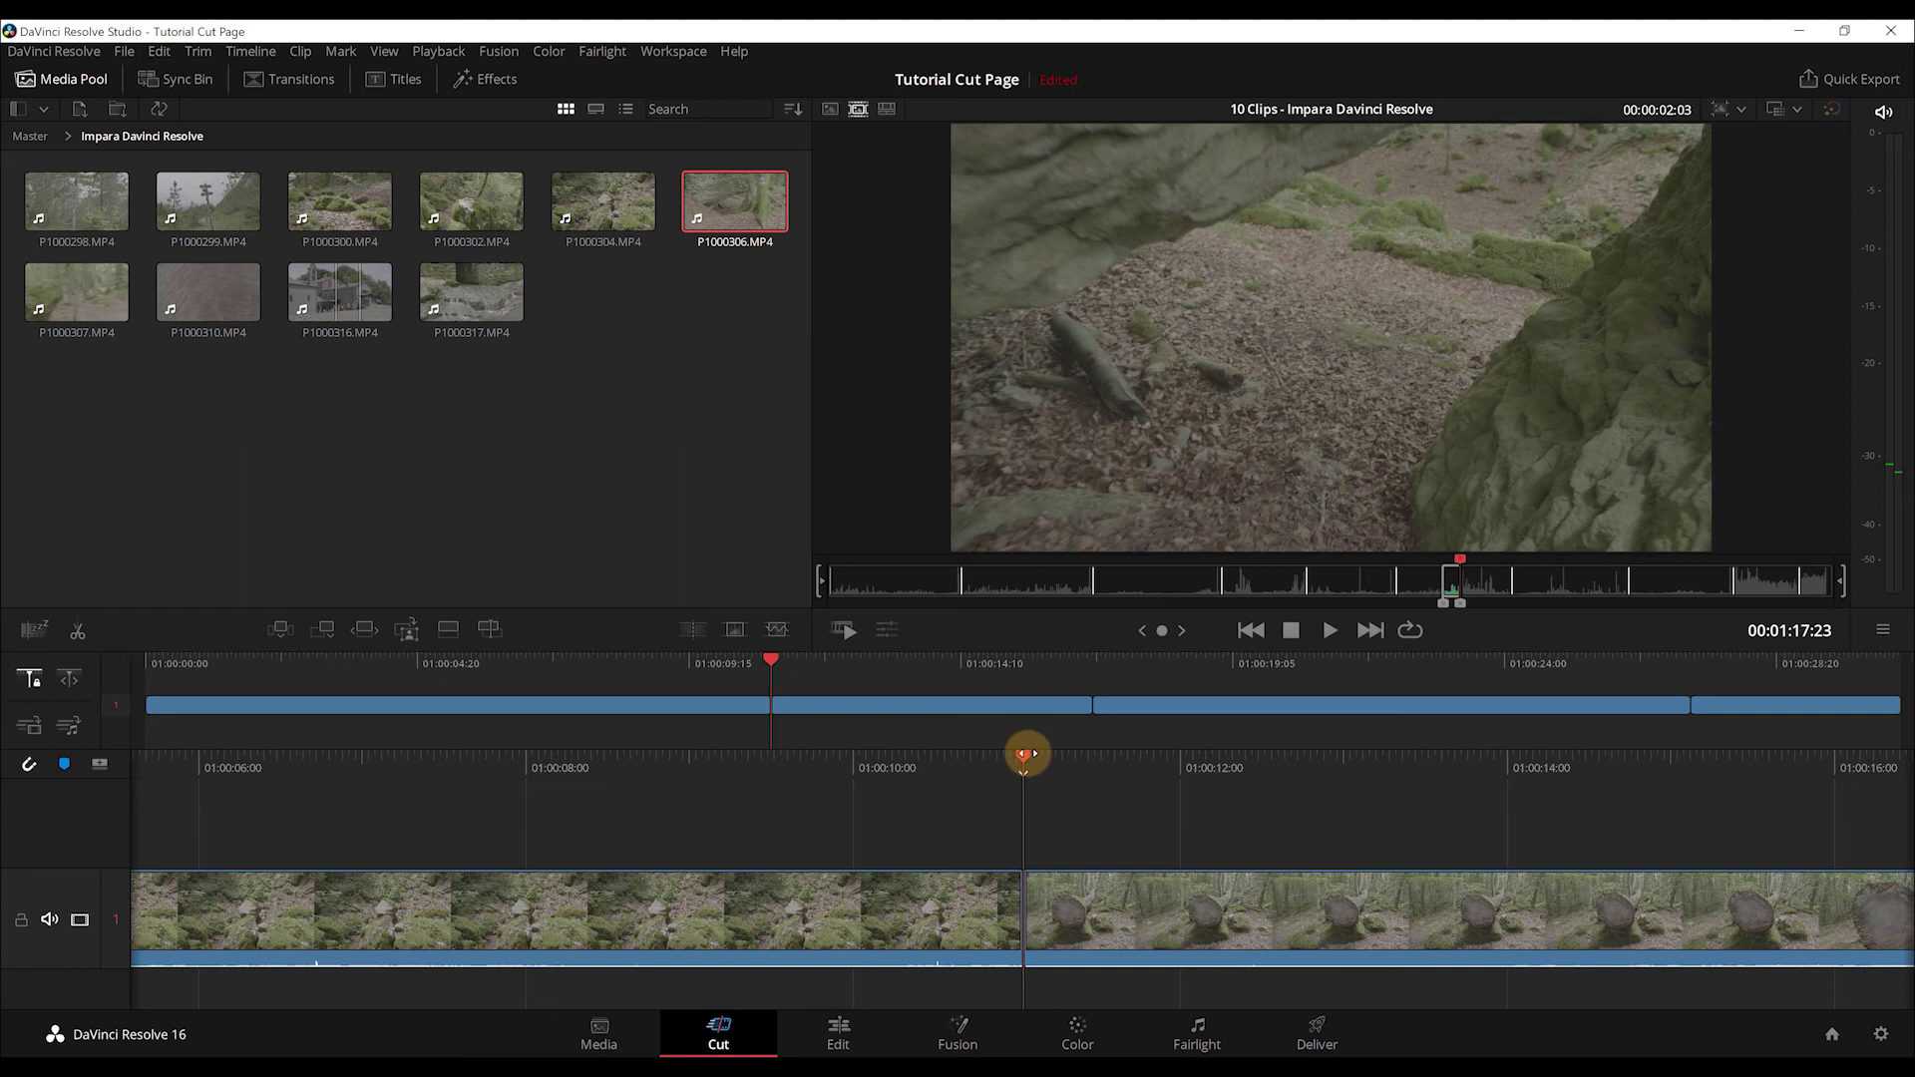
Smart Insert the marked P1000306 section at the cut after the log shot, then review it
{"action": "left_click_drag", "start_coordinate": [773, 658], "coordinate": [1092, 712]}
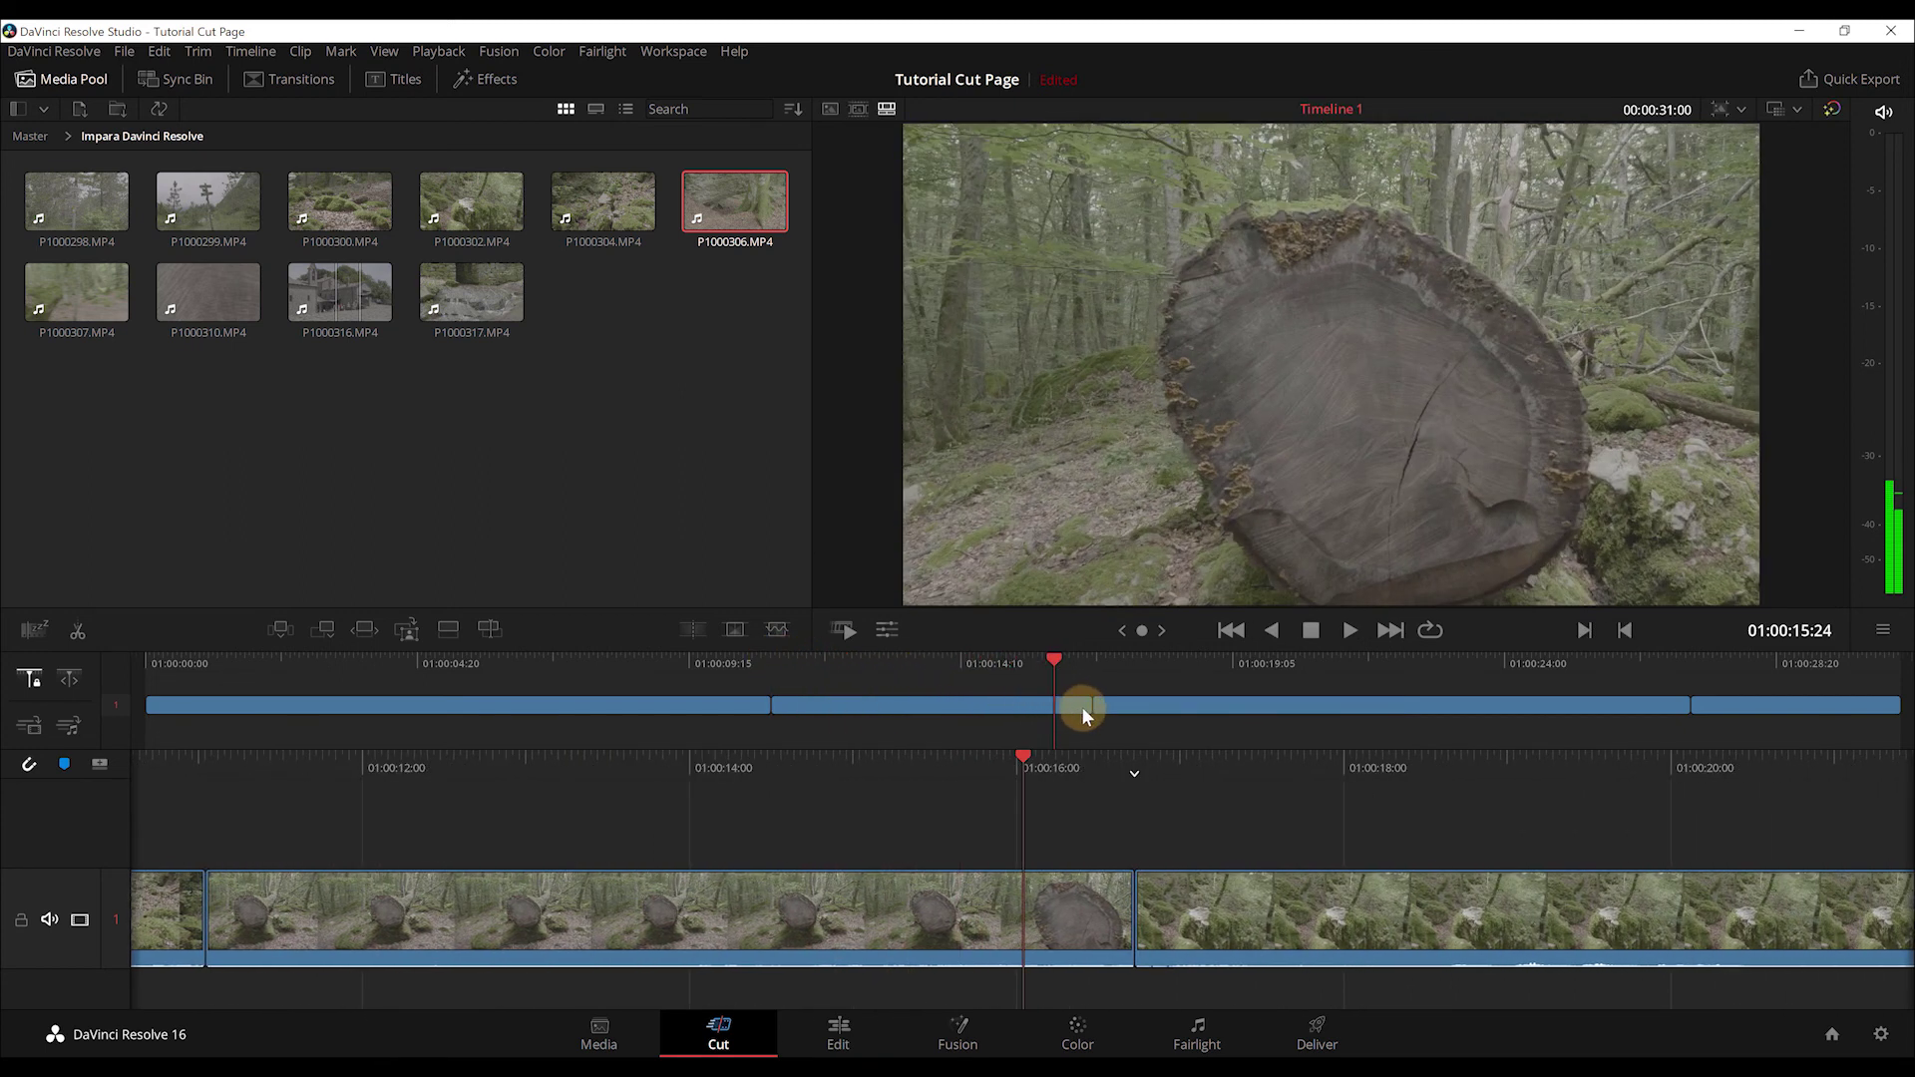
{"action": "left_click_drag", "start_coordinate": [1063, 712], "coordinate": [1057, 709]}
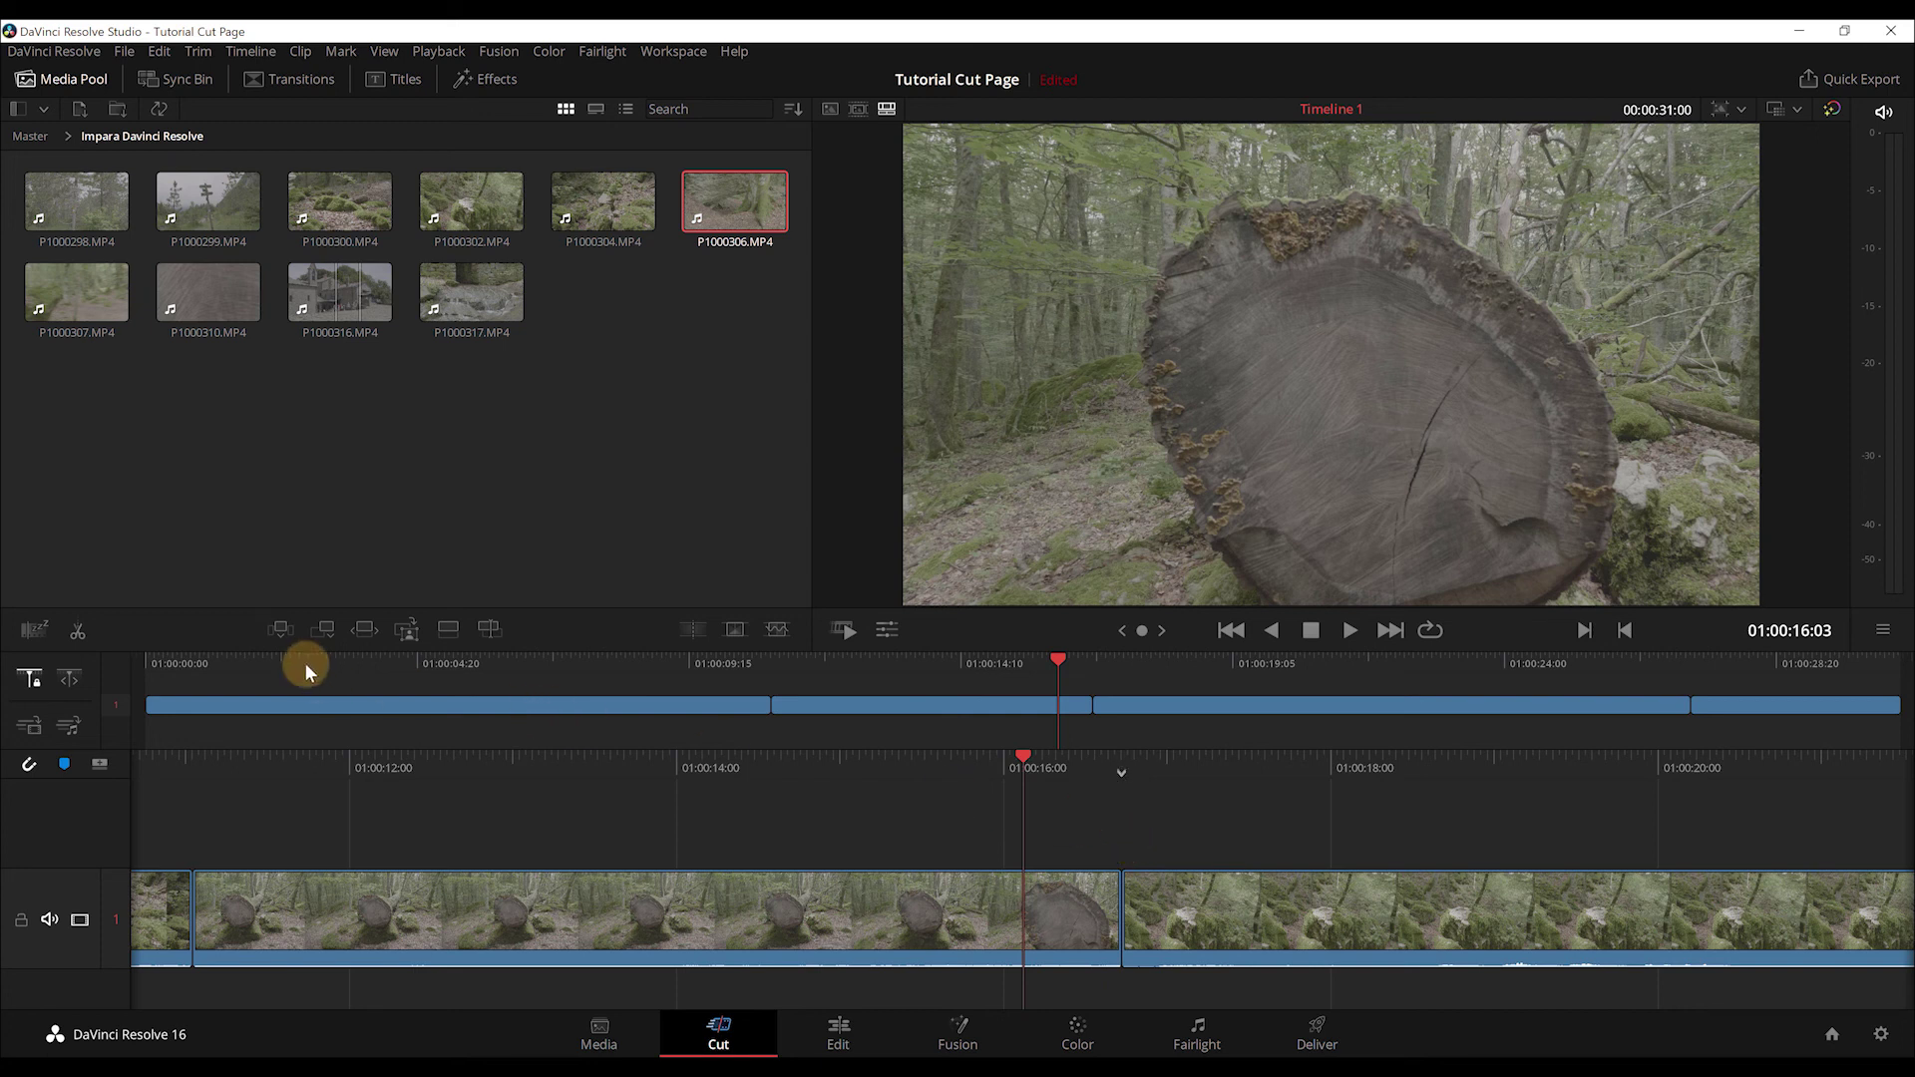
{"action": "left_click", "coordinate": [278, 633]}
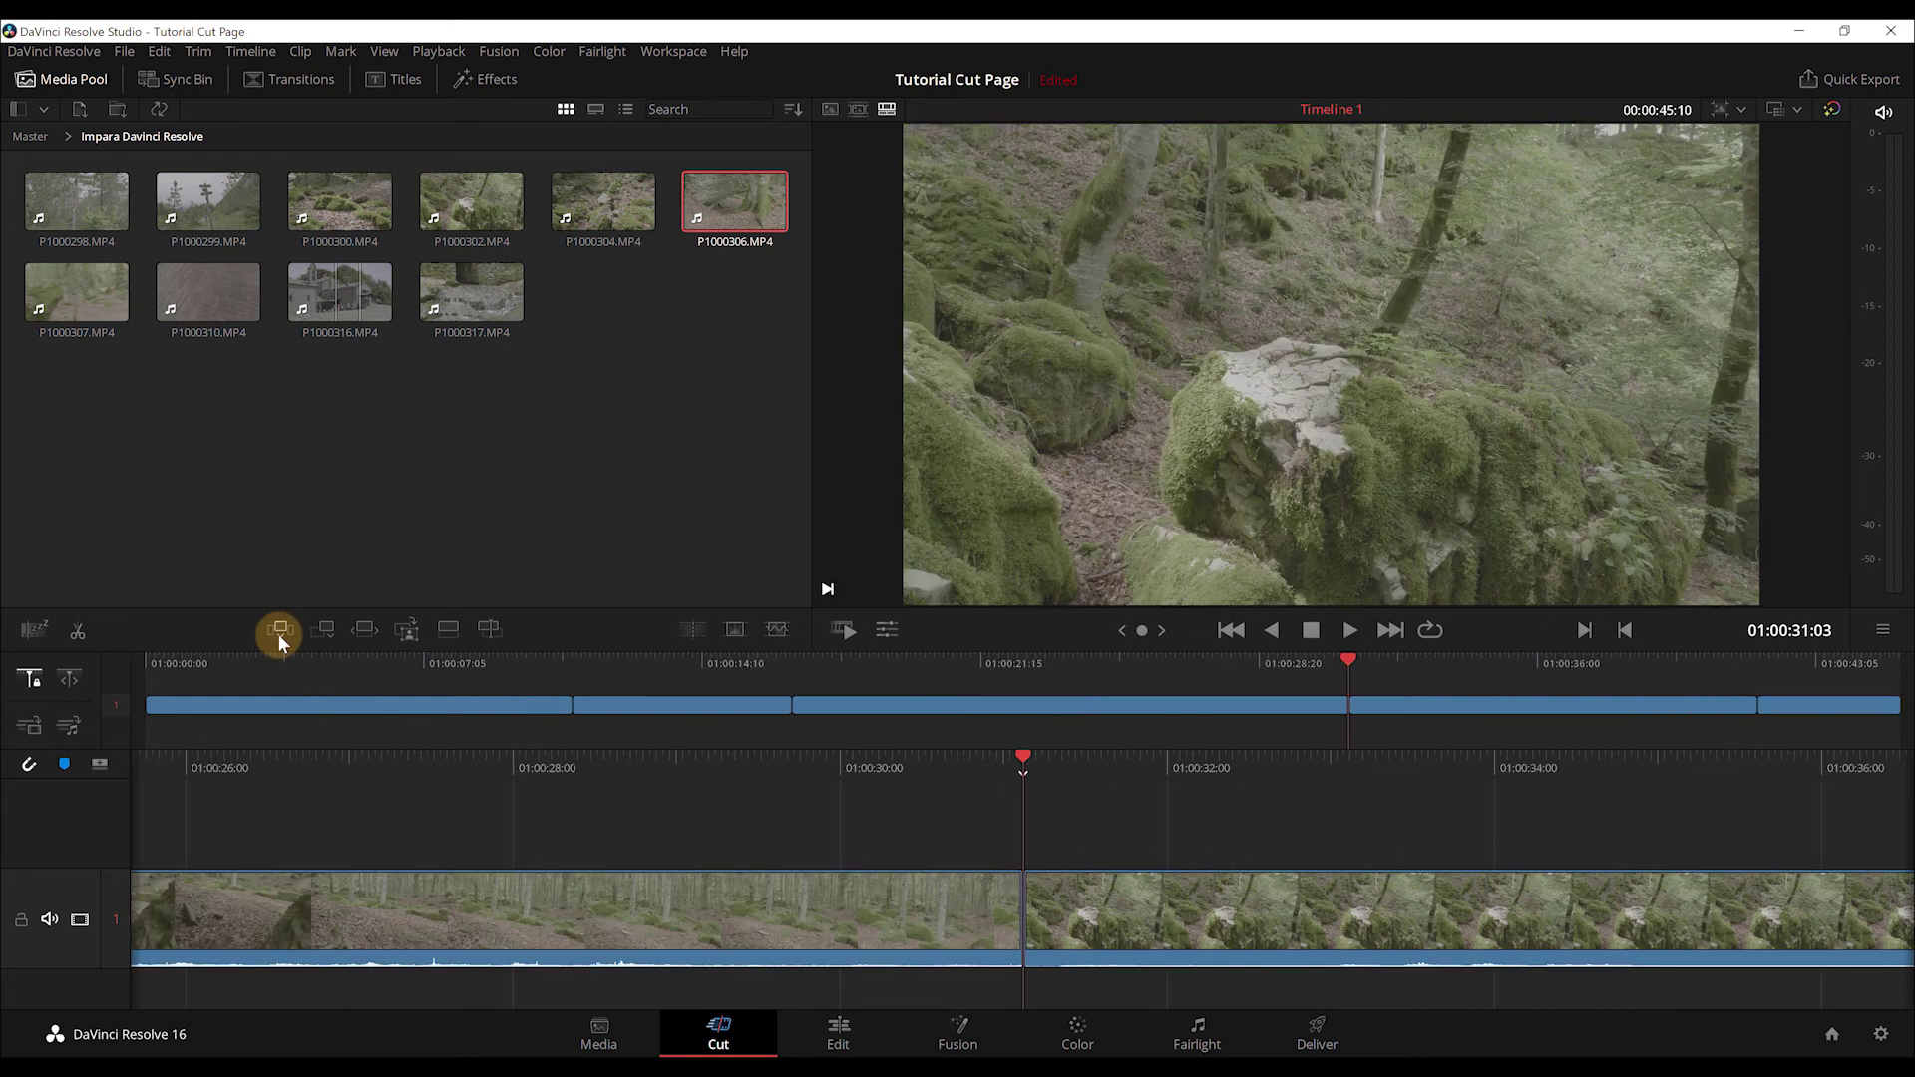
{"action": "mouse_move", "coordinate": [505, 703]}
{"action": "left_mouse_down"}
{"action": "mouse_move", "coordinate": [874, 707]}
{"action": "mouse_move", "coordinate": [1496, 756]}
{"action": "mouse_move", "coordinate": [1697, 804]}
{"action": "mouse_move", "coordinate": [720, 835]}
{"action": "left_mouse_up"}
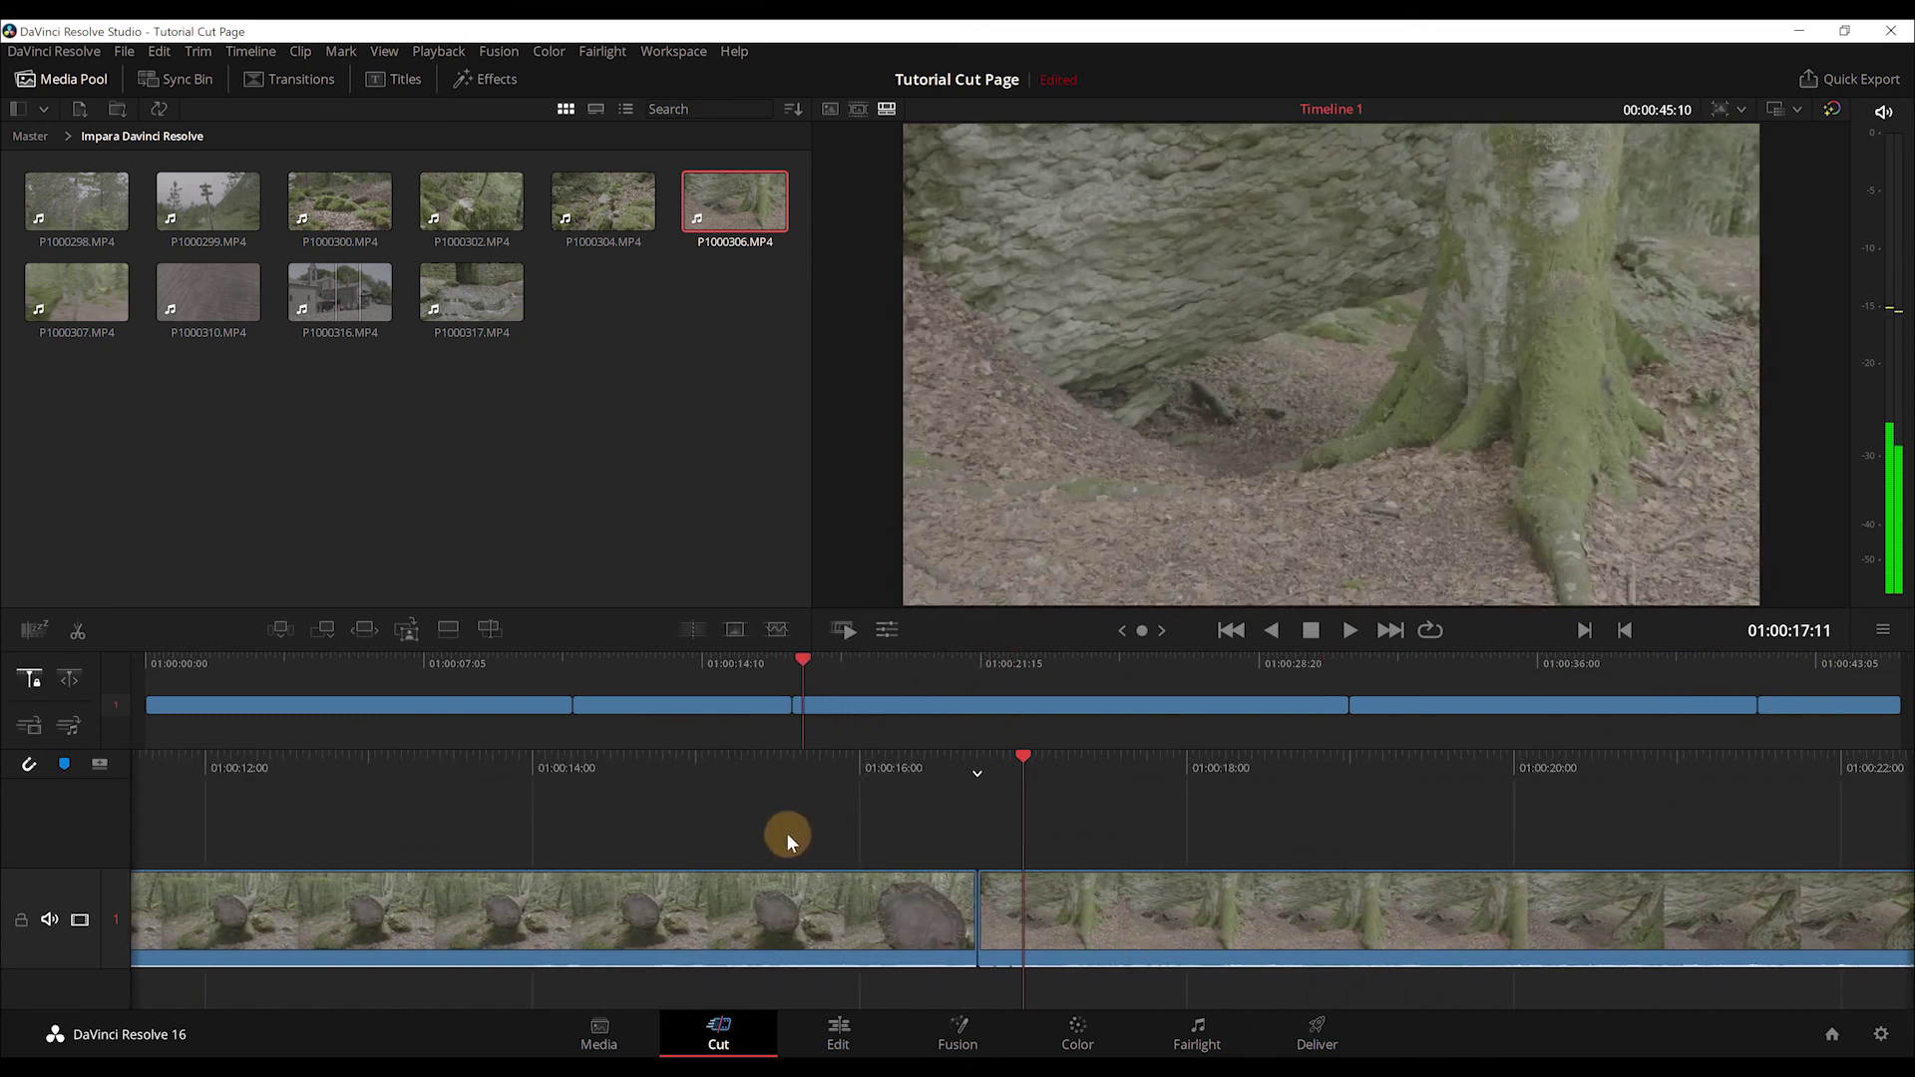